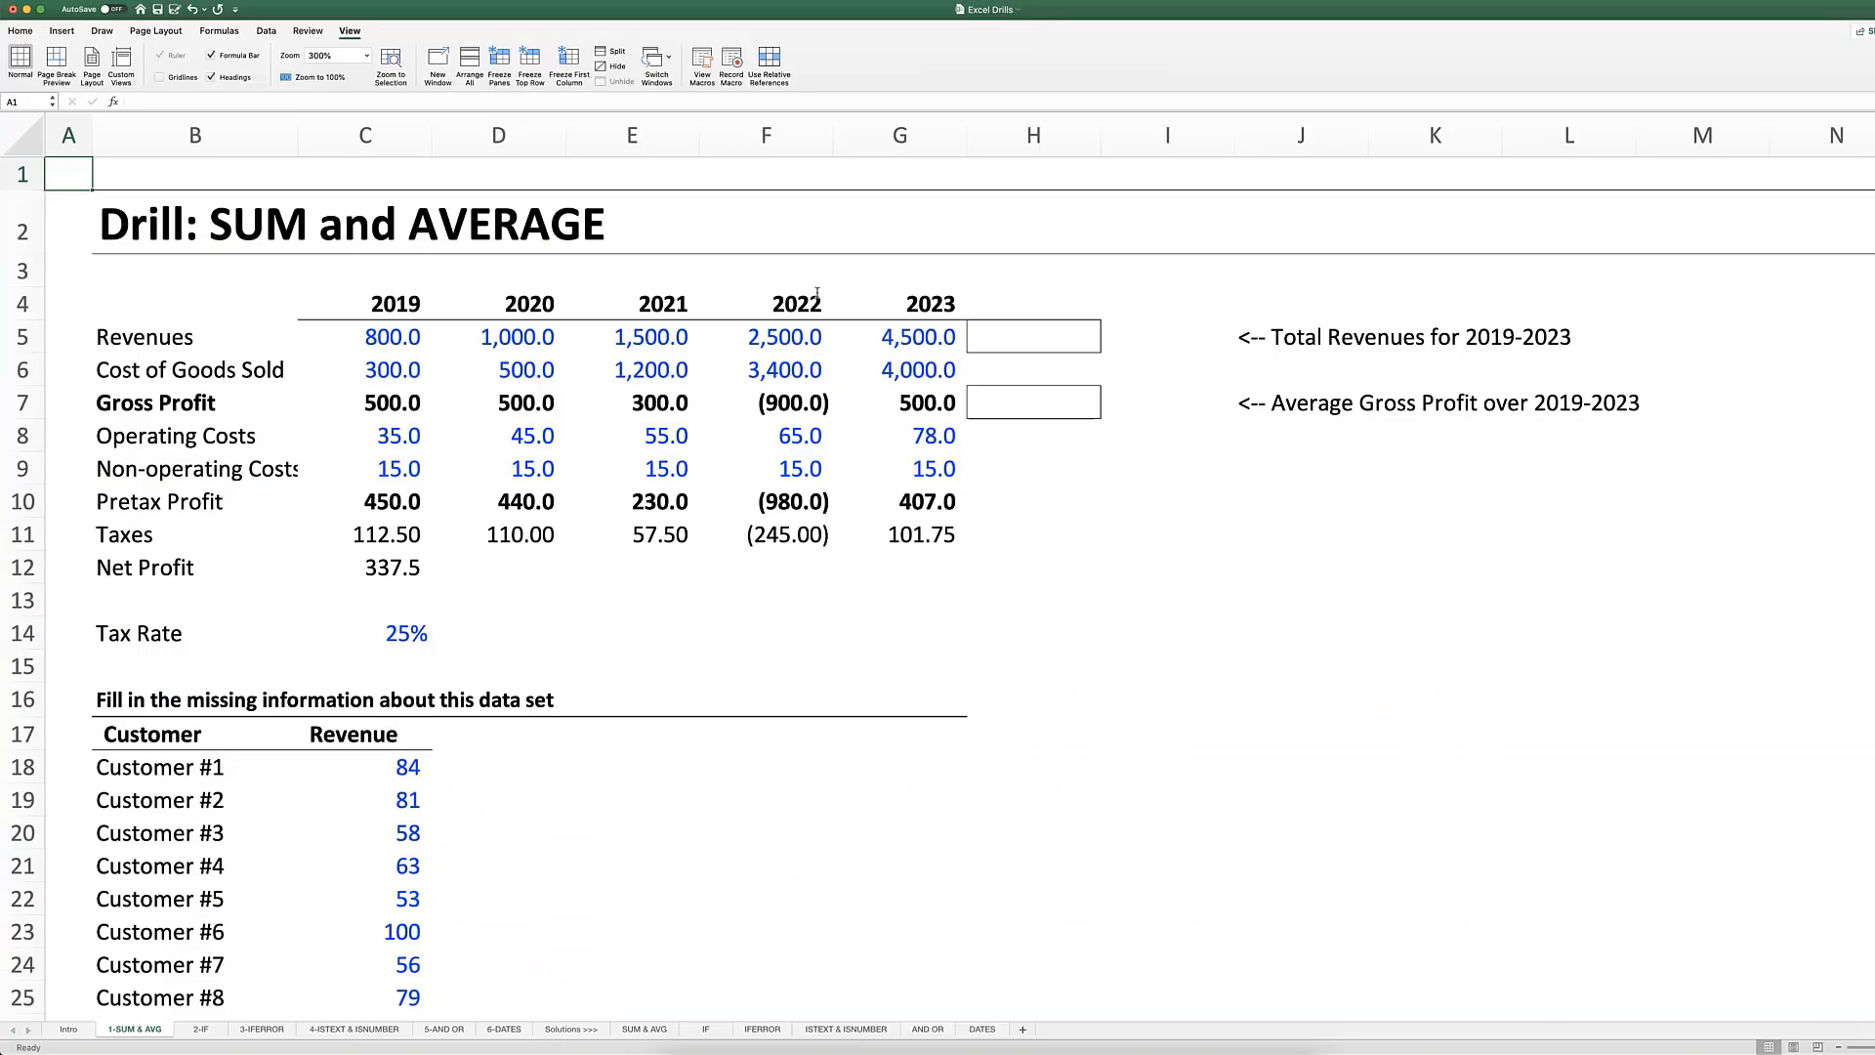
Step: Move to H5 and preview the sum of the 2019–2023 revenues C5:G5
key("Down")
key("Down")
key("Down")
key("Down")
key("Right")
key("Right")
key("Right")
key("Right")
key("Right")
key("Right")
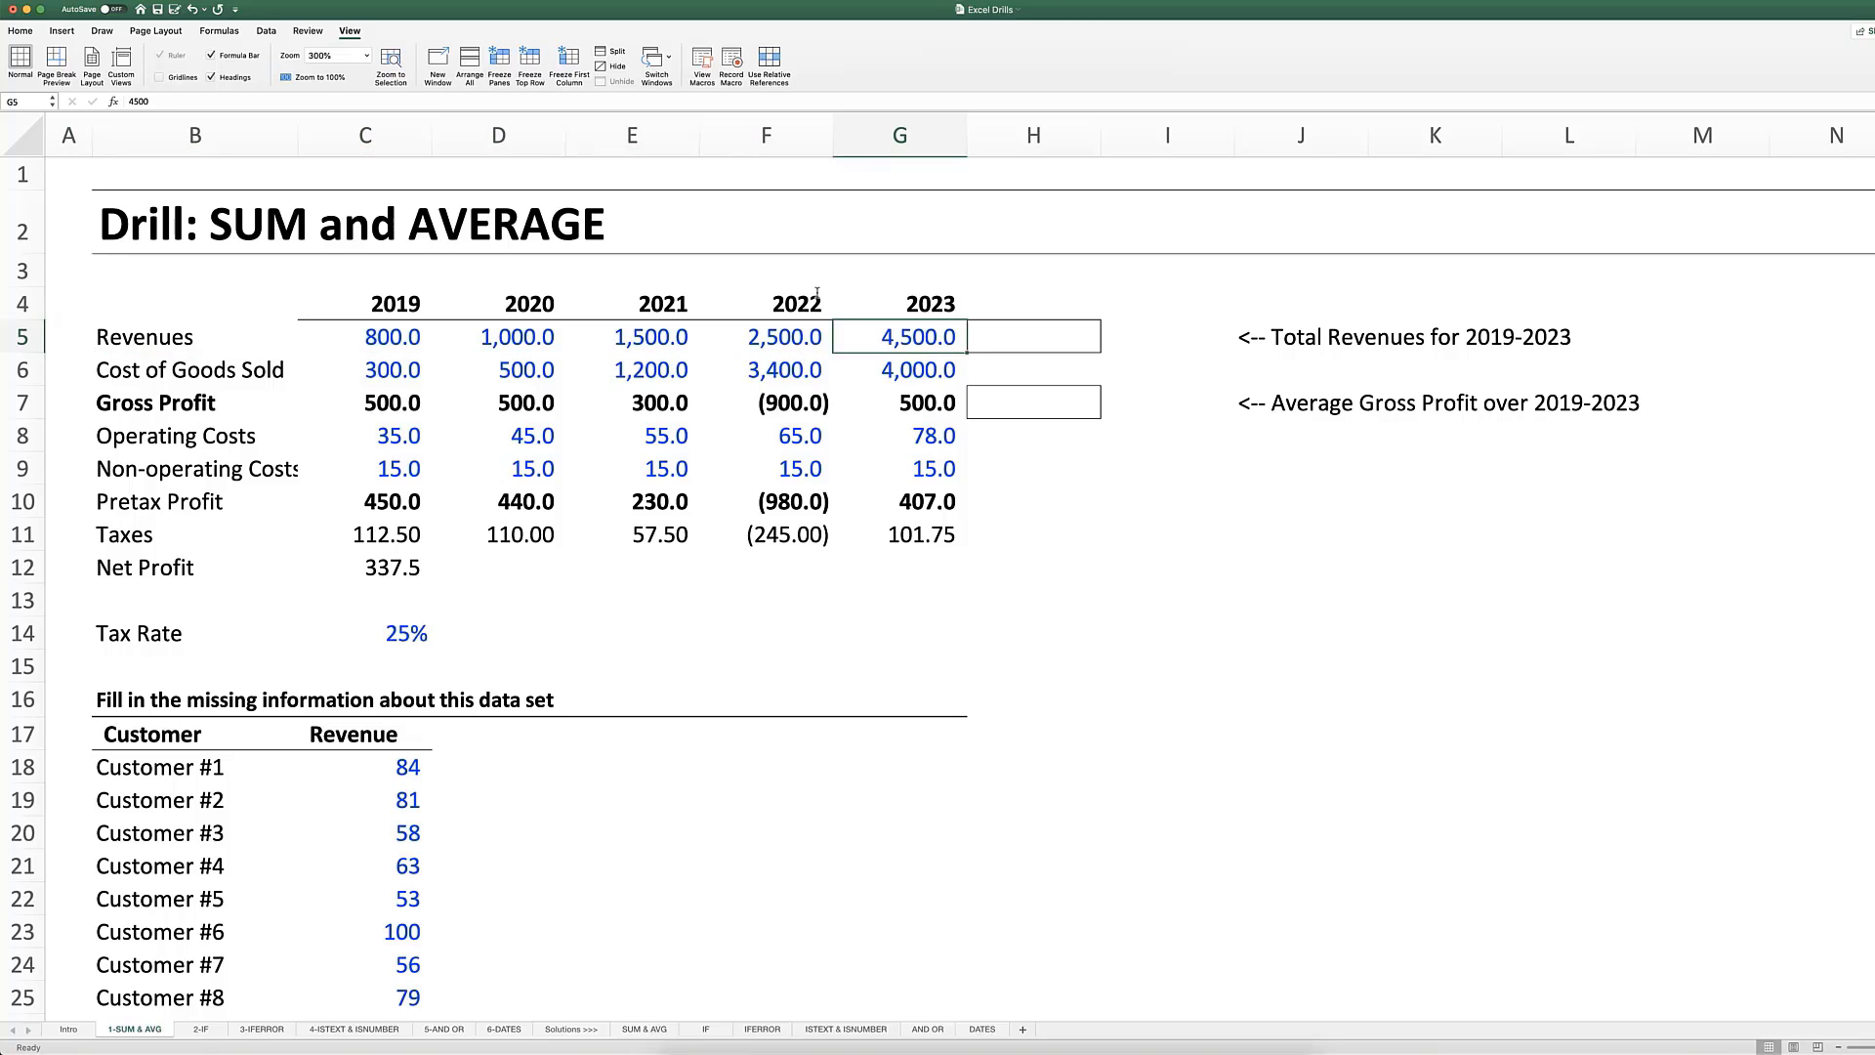
key("Right")
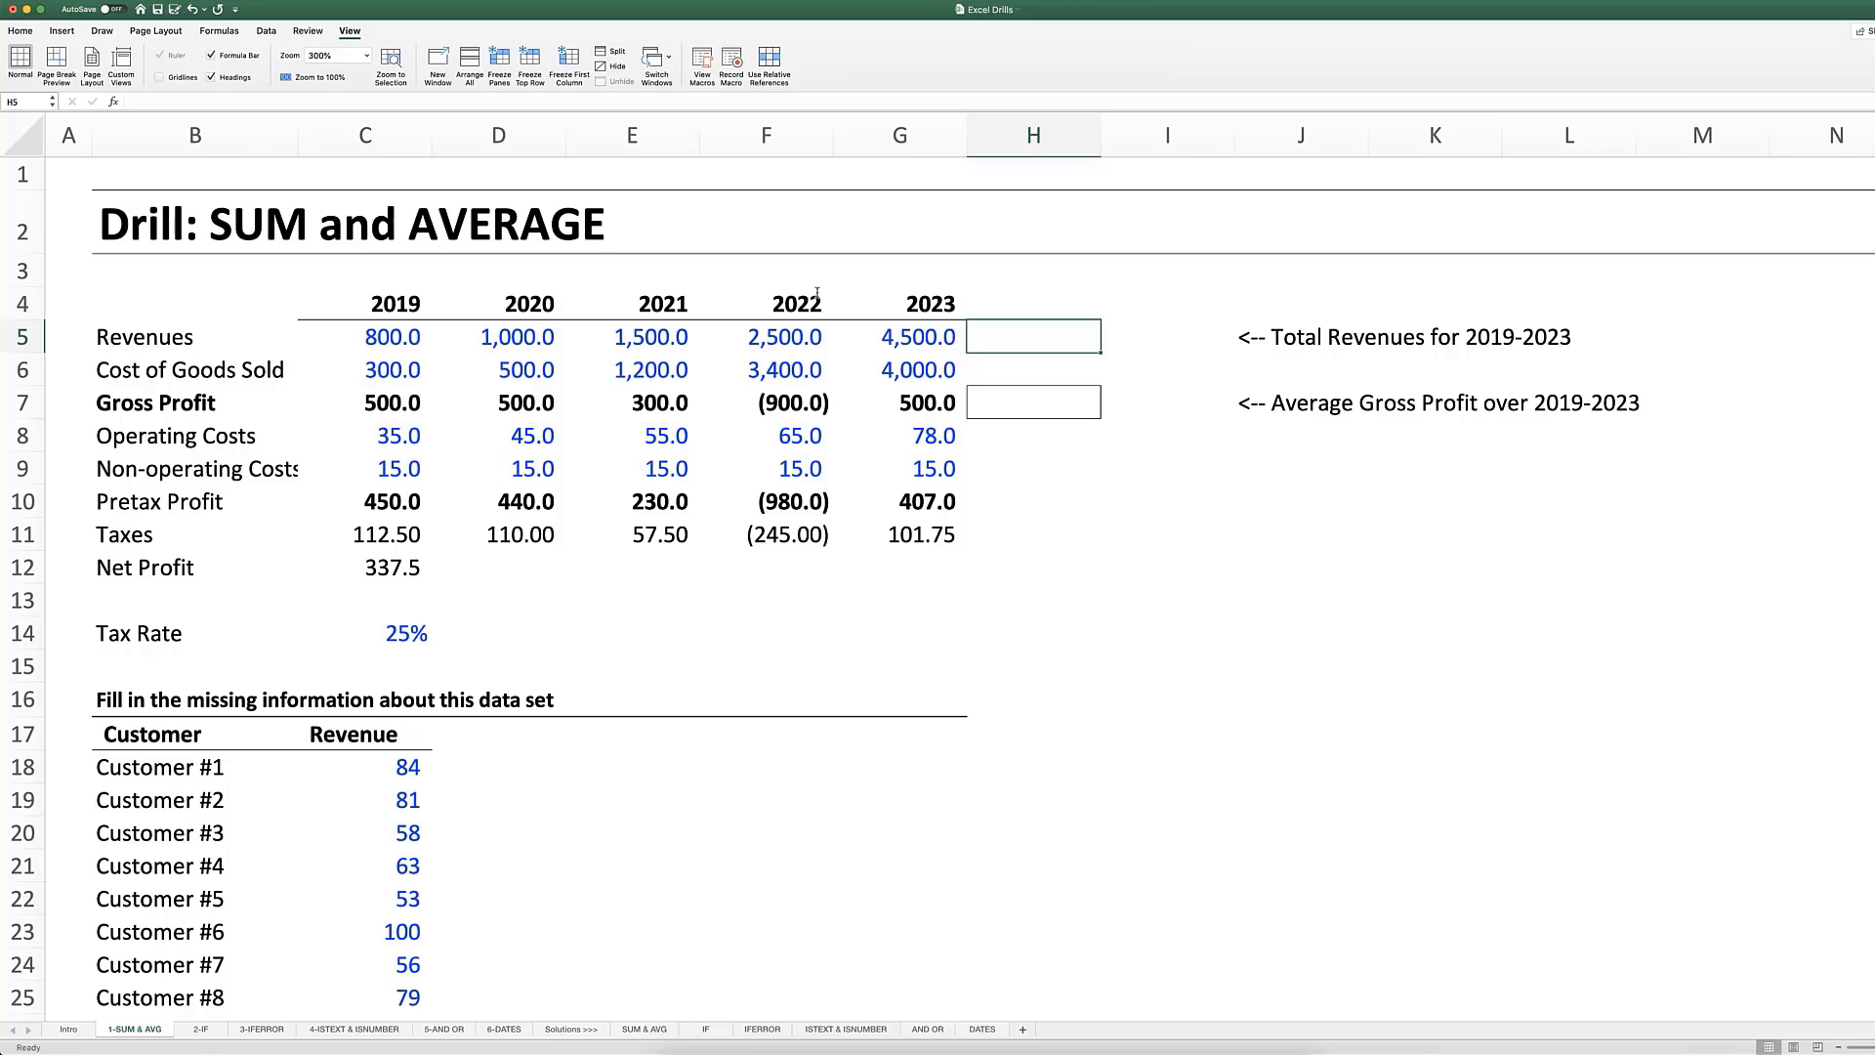
type("=")
key("Escape")
left_click_drag(370, 337, 863, 340)
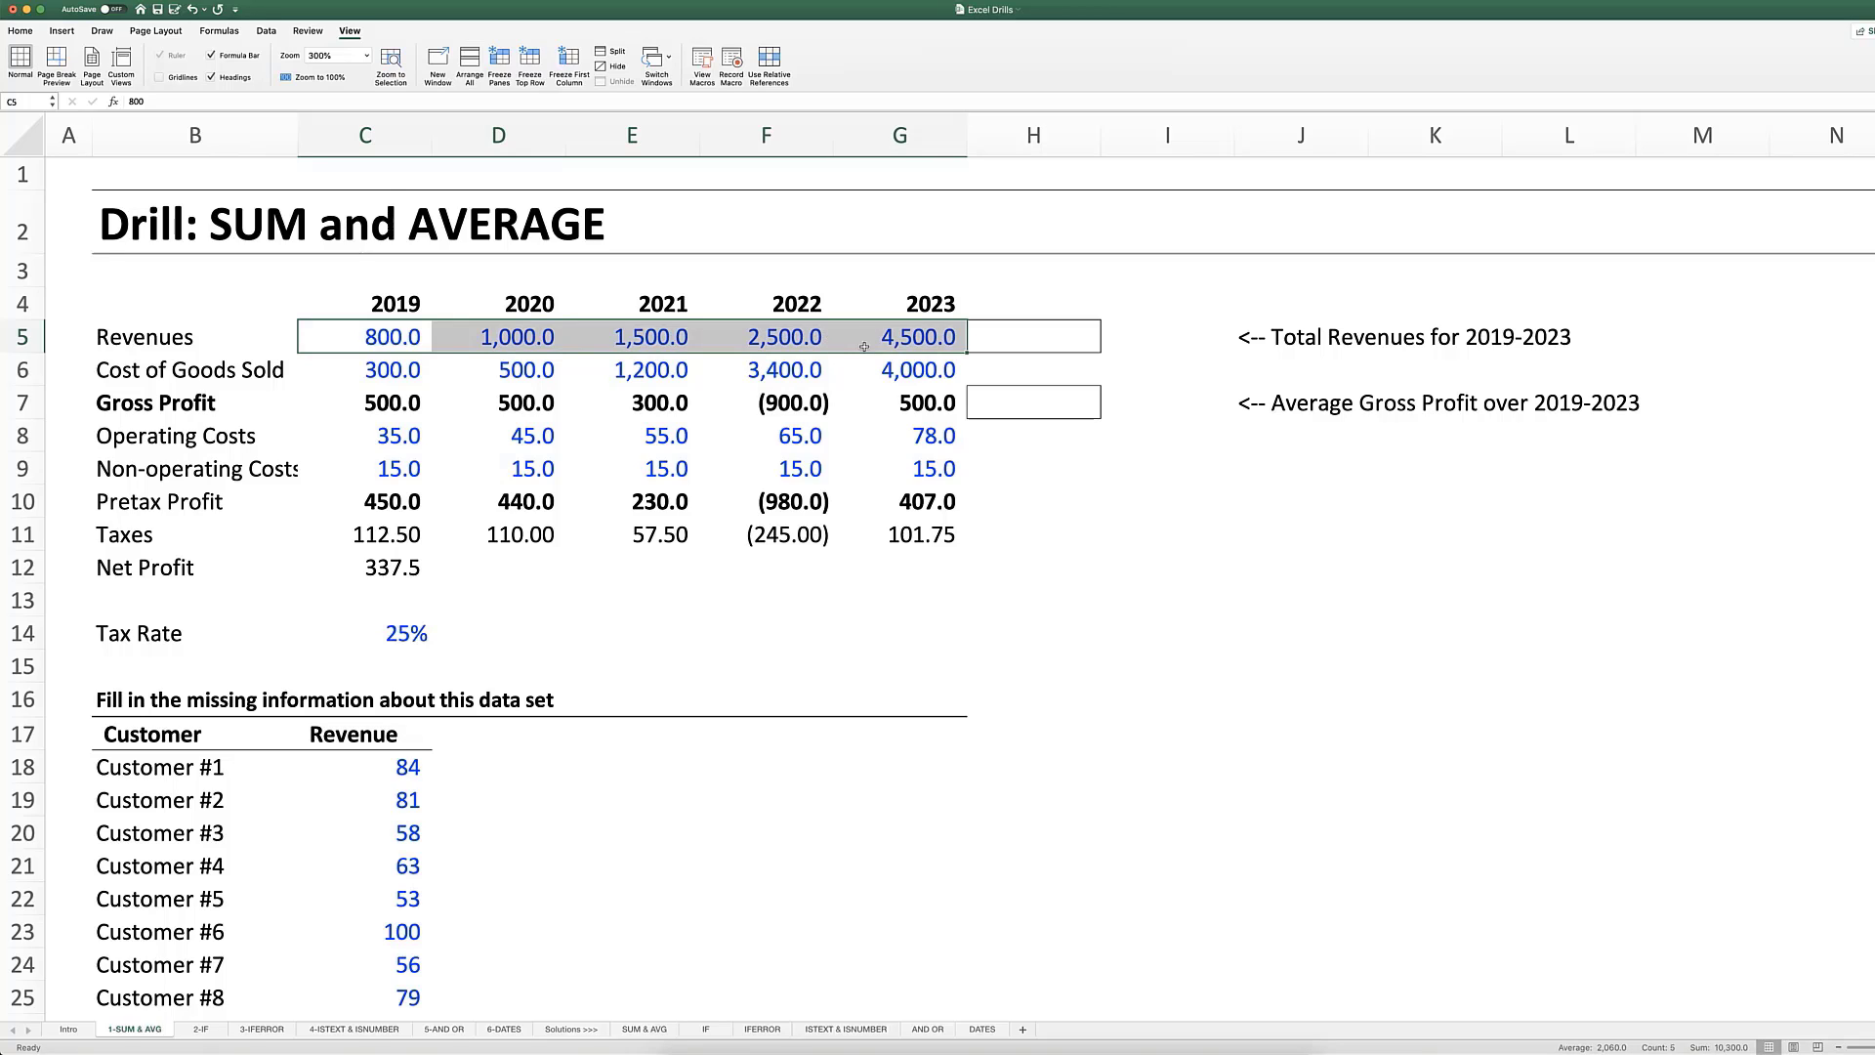
left_click(1003, 337)
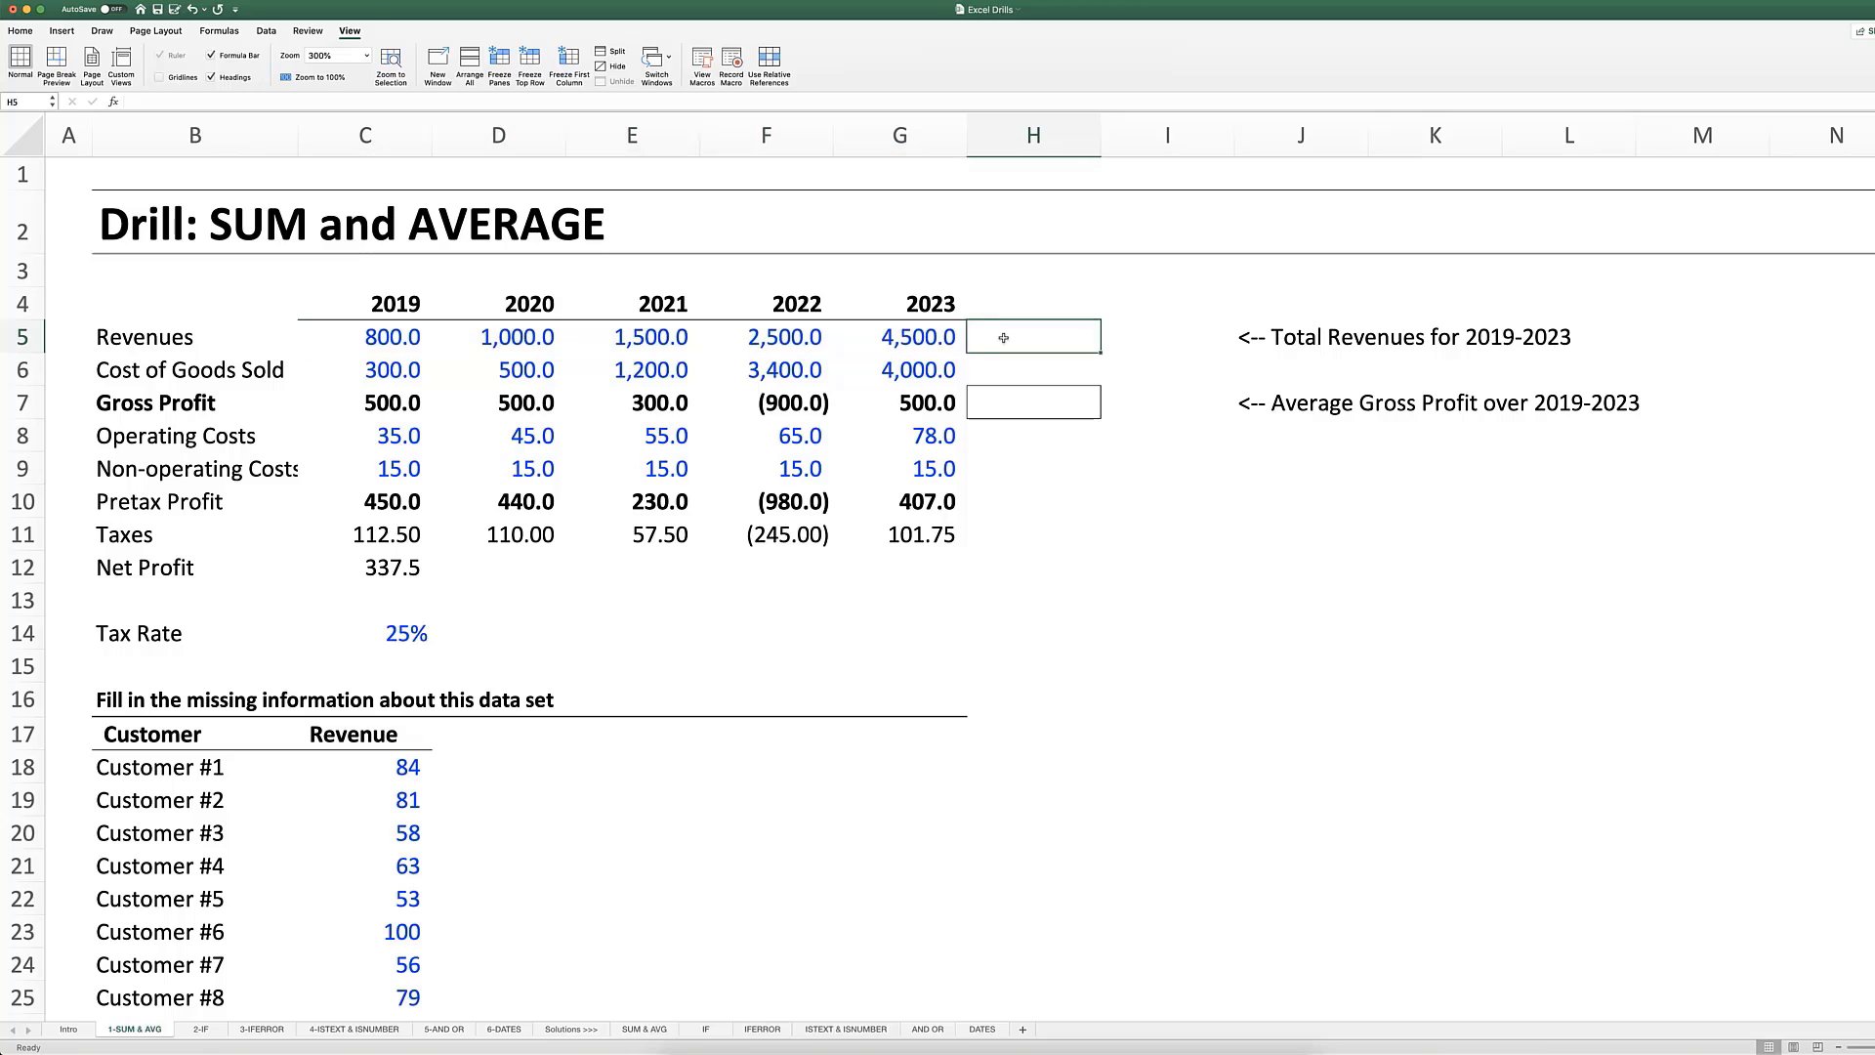
Step: Start a hand-built addition of the revenue cells in H5, then abandon it, leaving H5 empty
type("=")
key("Left")
key("Left")
key("Left")
key("Left")
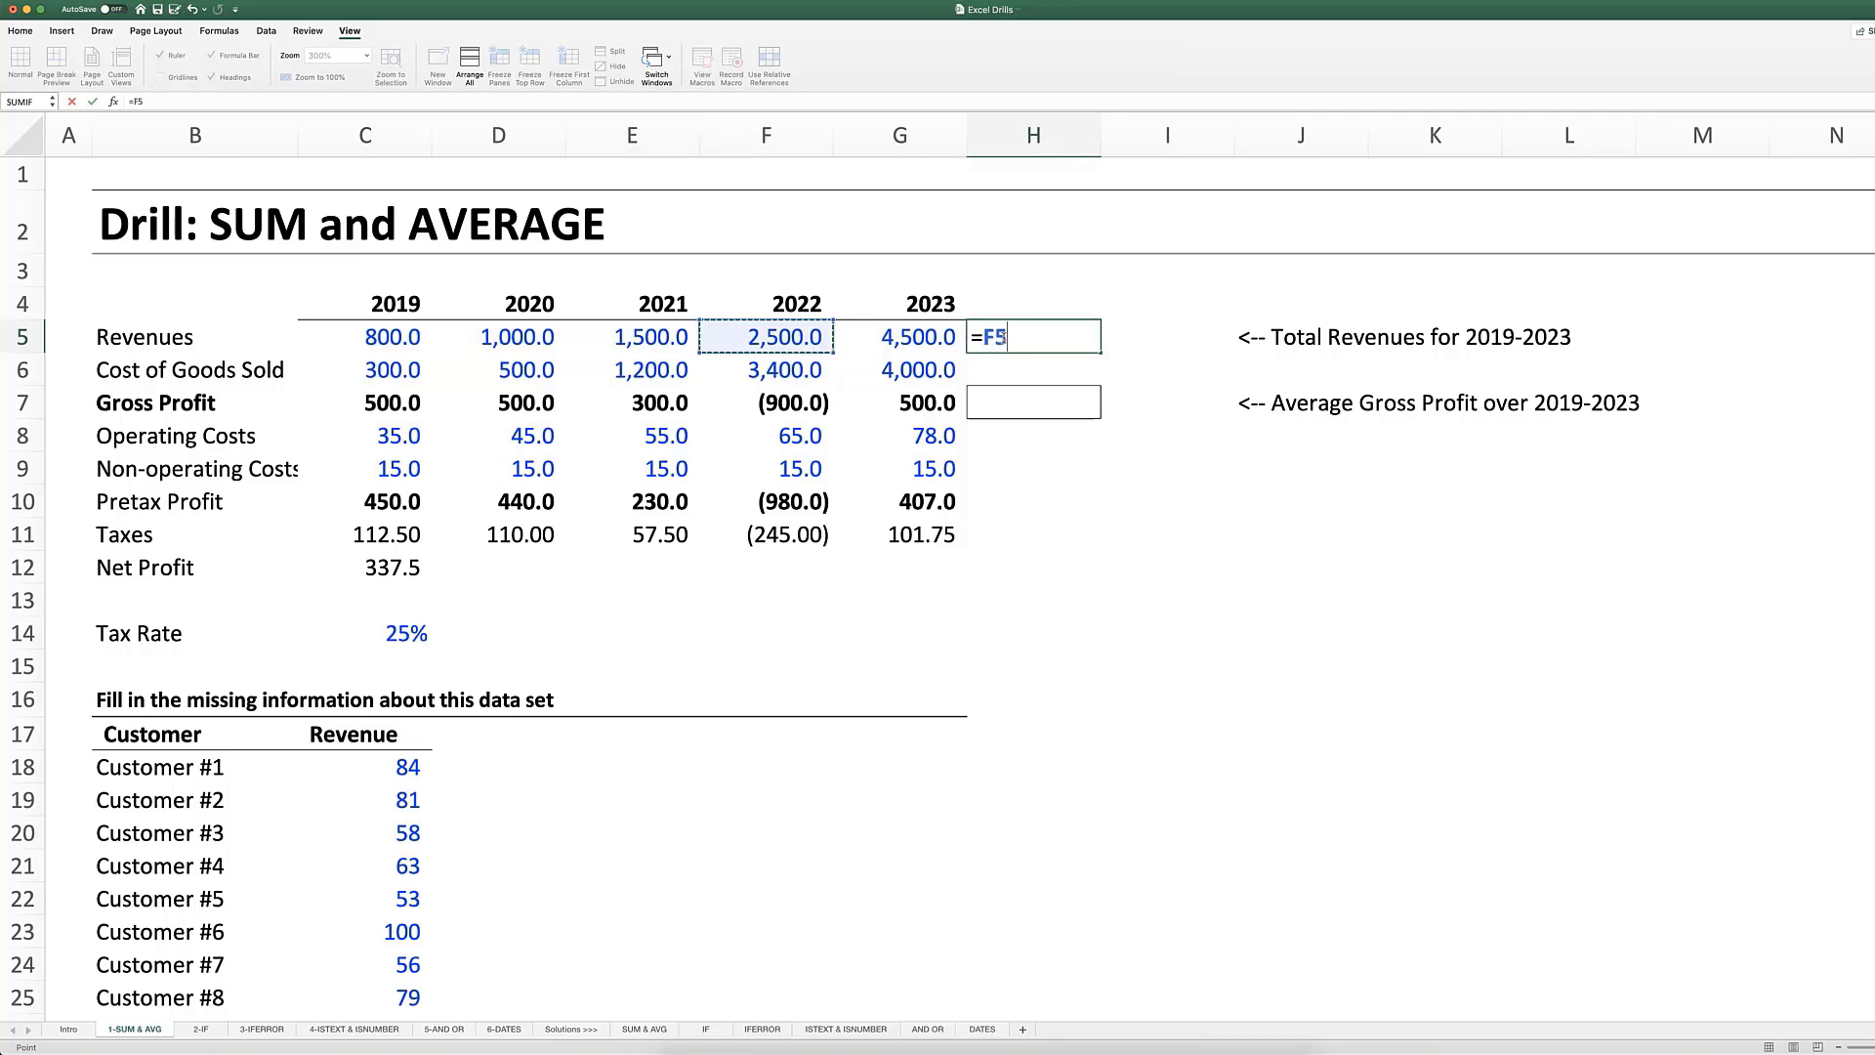
key("Left")
type("+")
key("Left")
key("Left")
key("Left")
key("Left")
type("+")
key("Left")
key("Left")
key("Left")
type("+")
key("Left")
key("Left")
type("+")
key("Left")
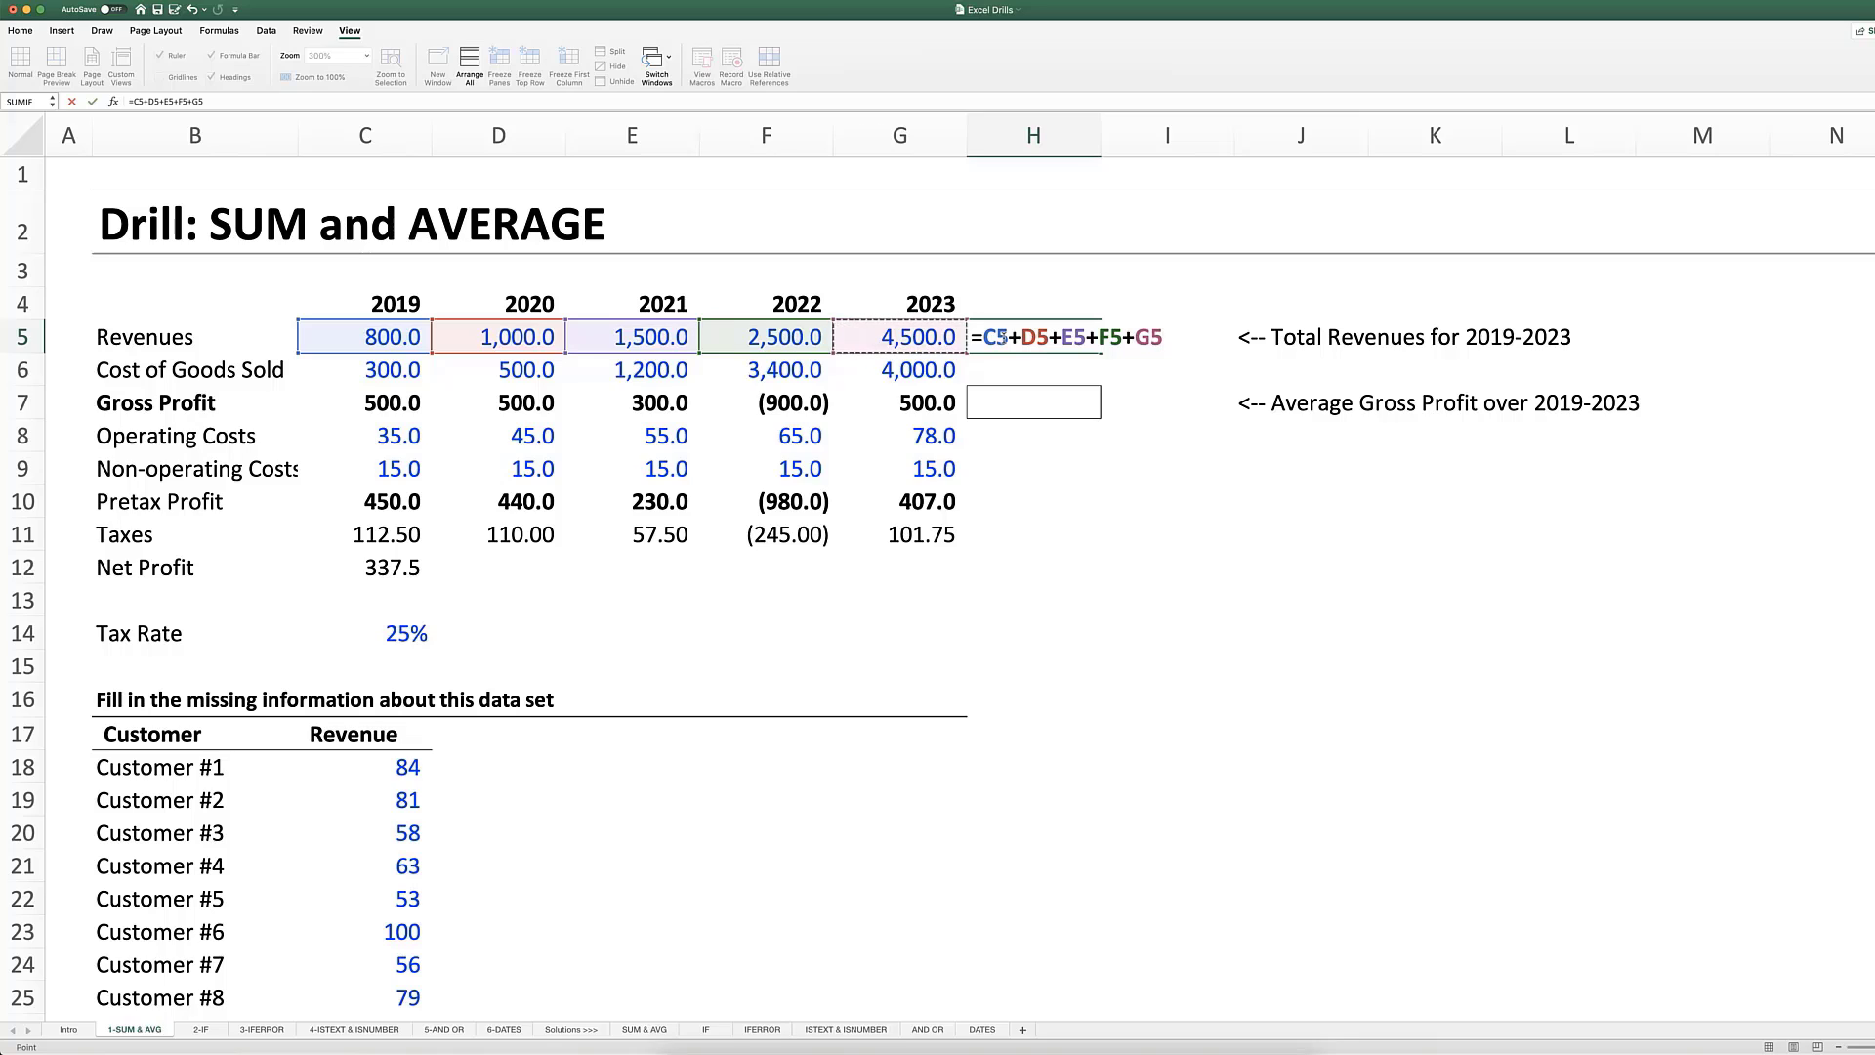
key("Escape")
double_click(1004, 337)
key("Escape")
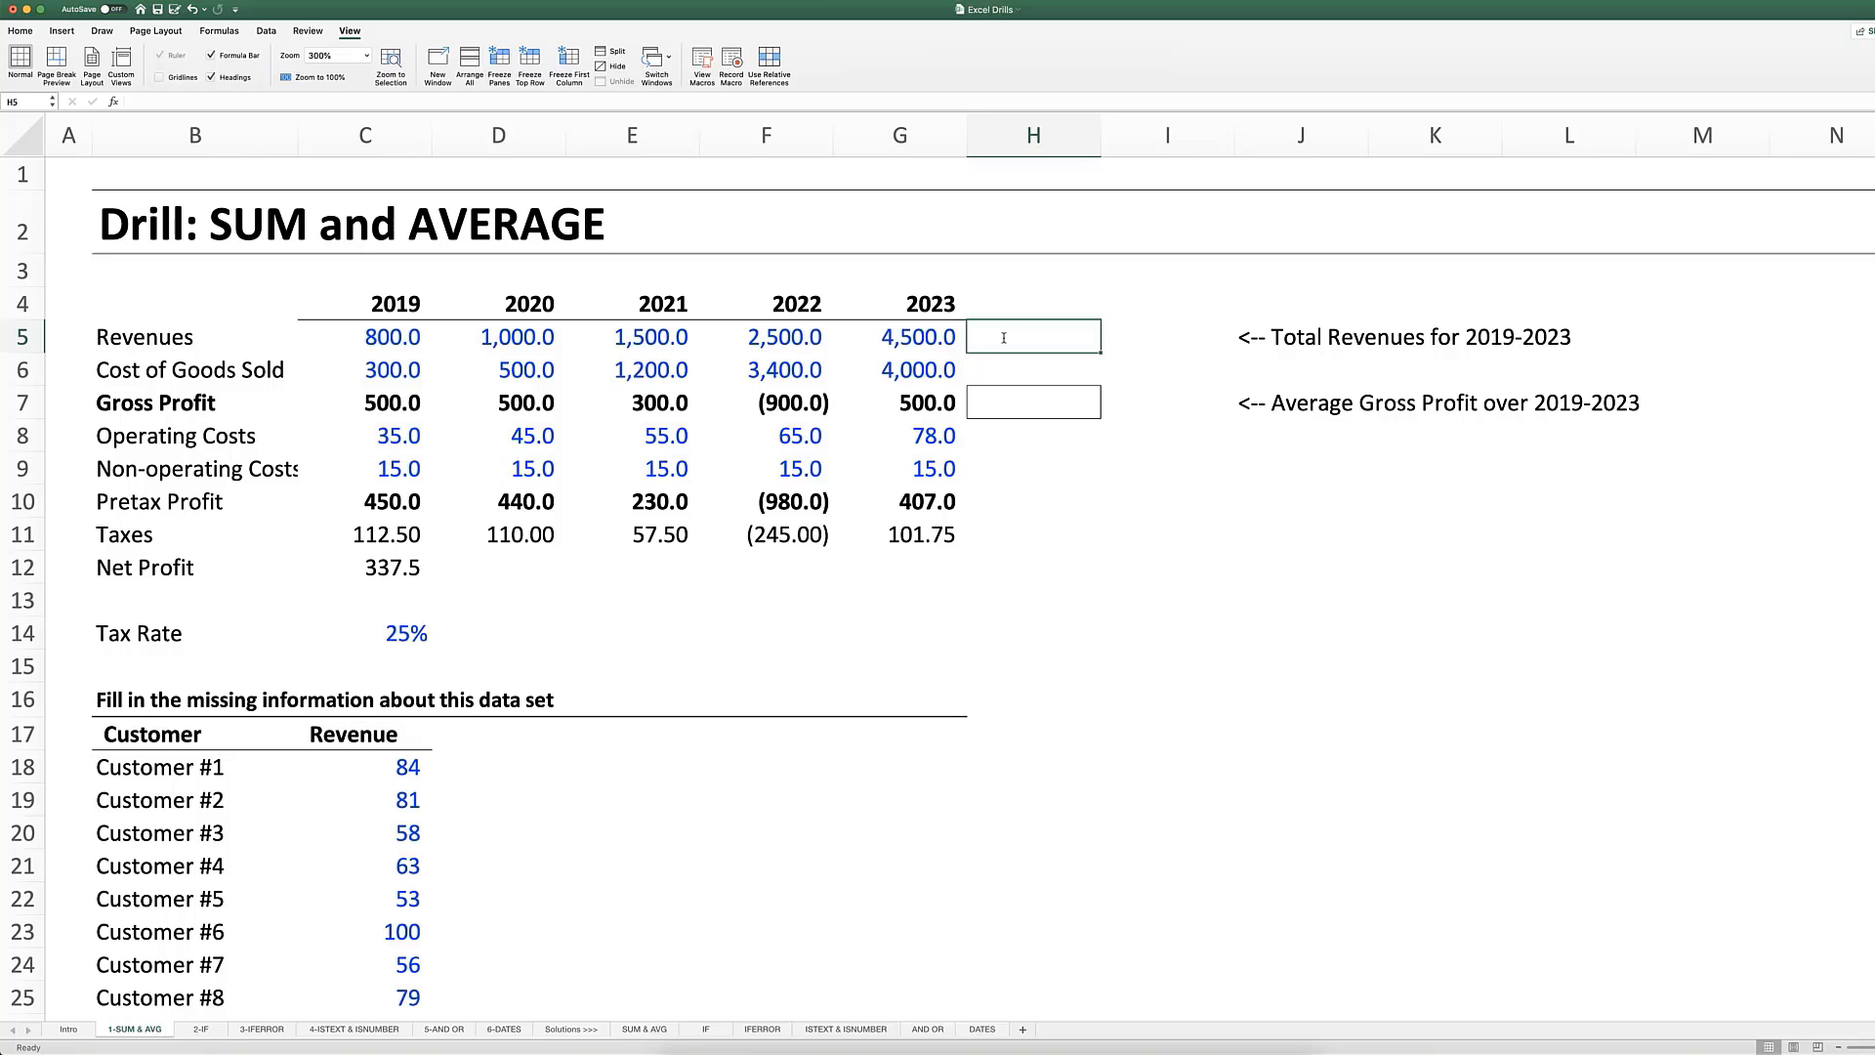
Step: Enter =sum(C5:G5) in H5, totalling the revenues to 10,300.0
type("=")
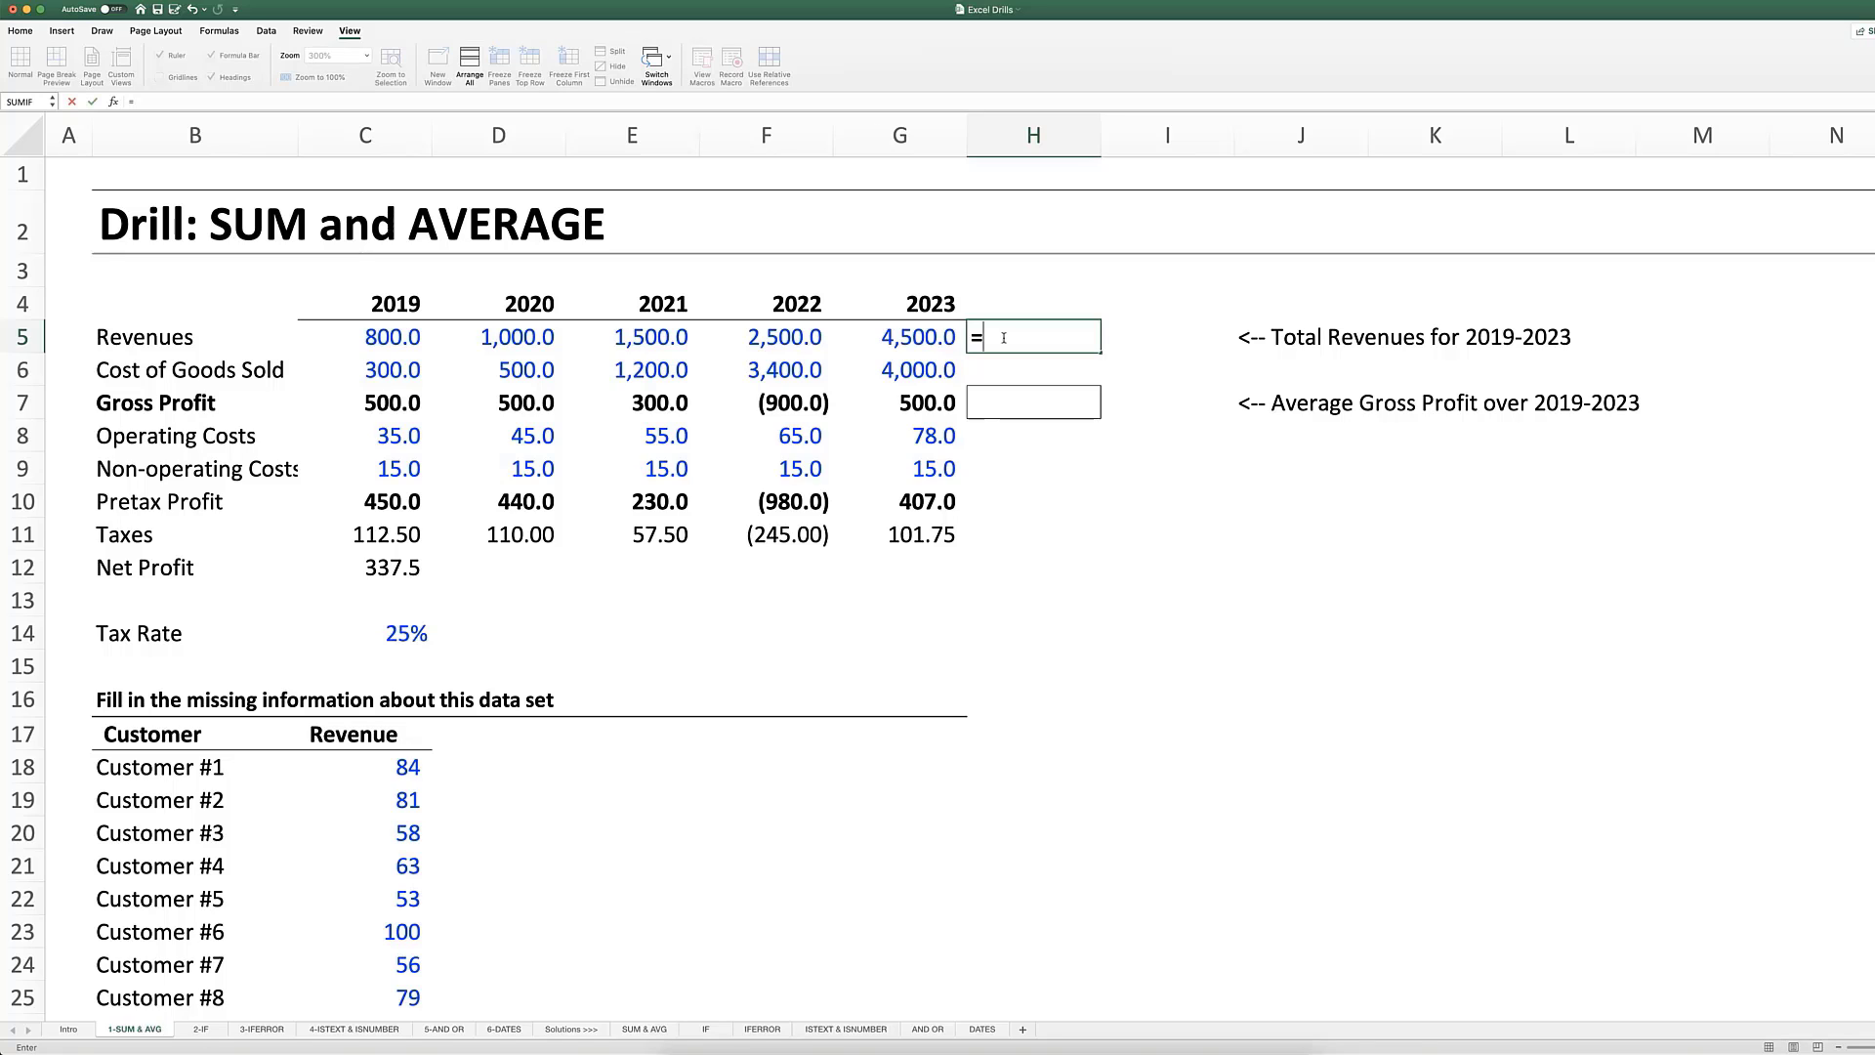
type("sum(")
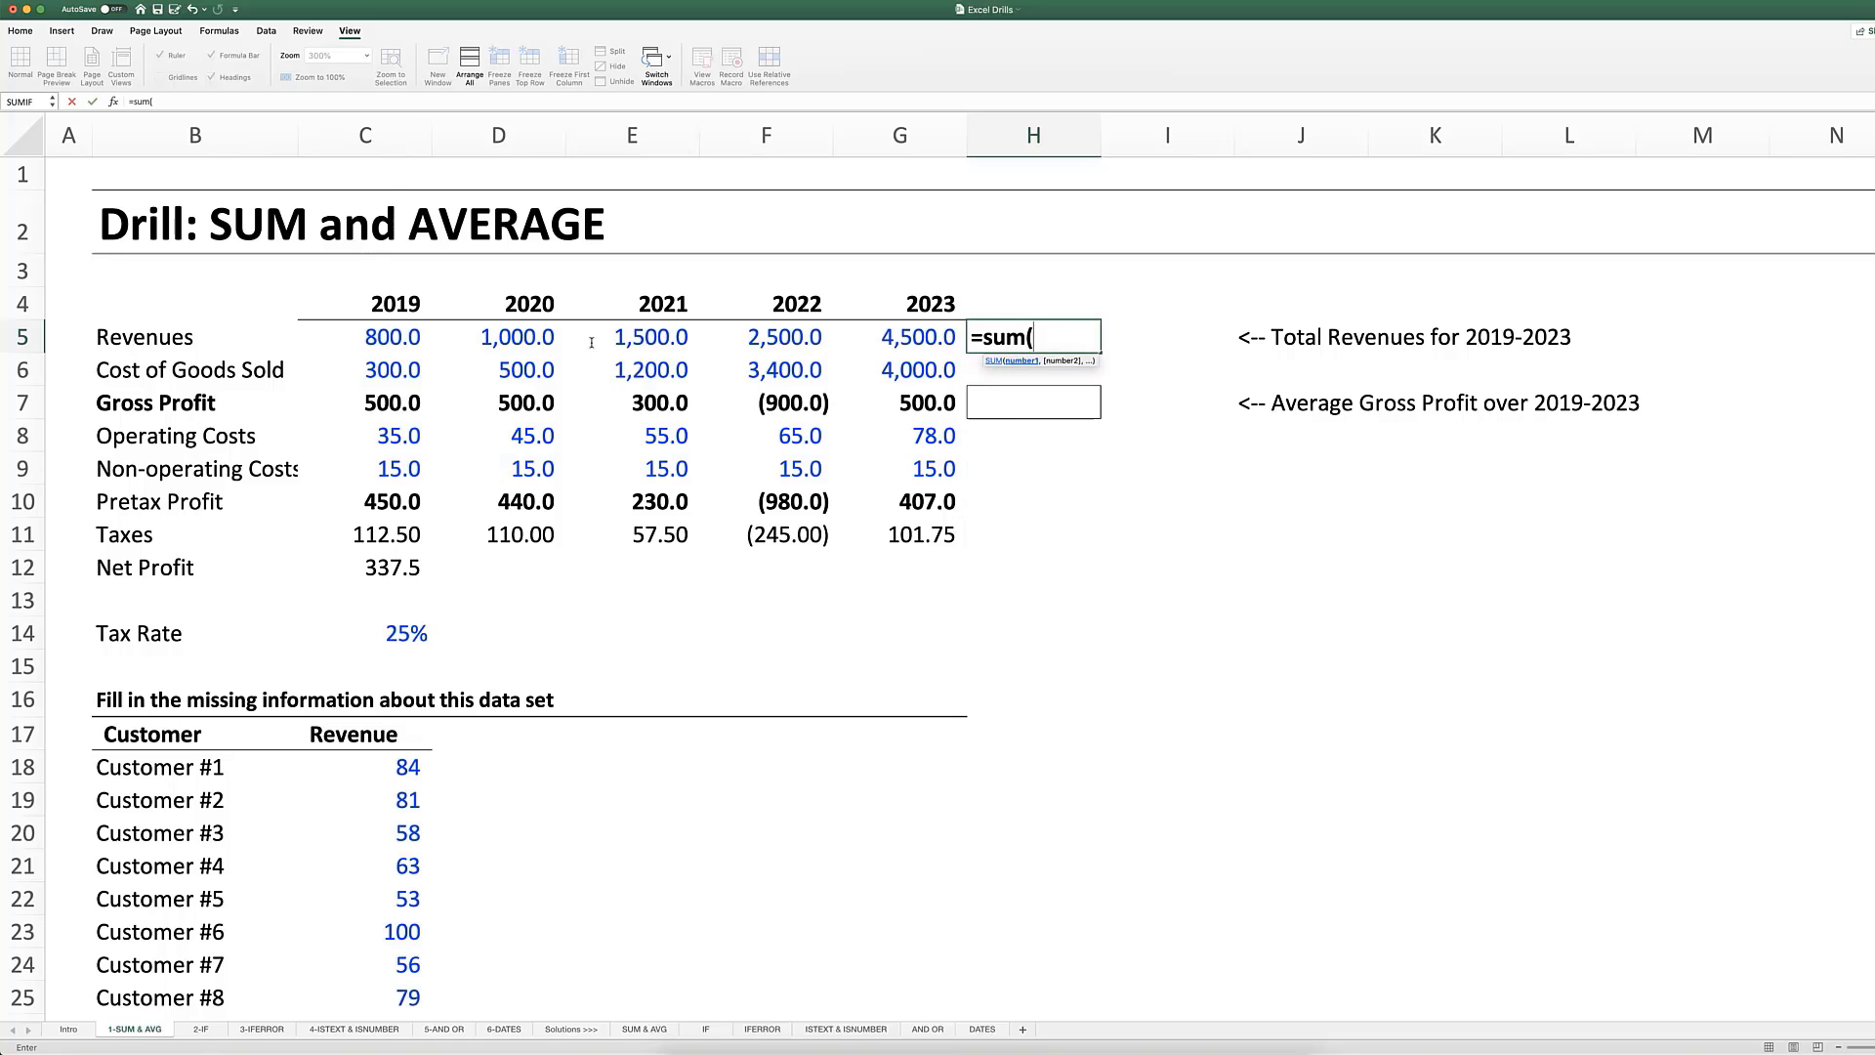
left_click(885, 336)
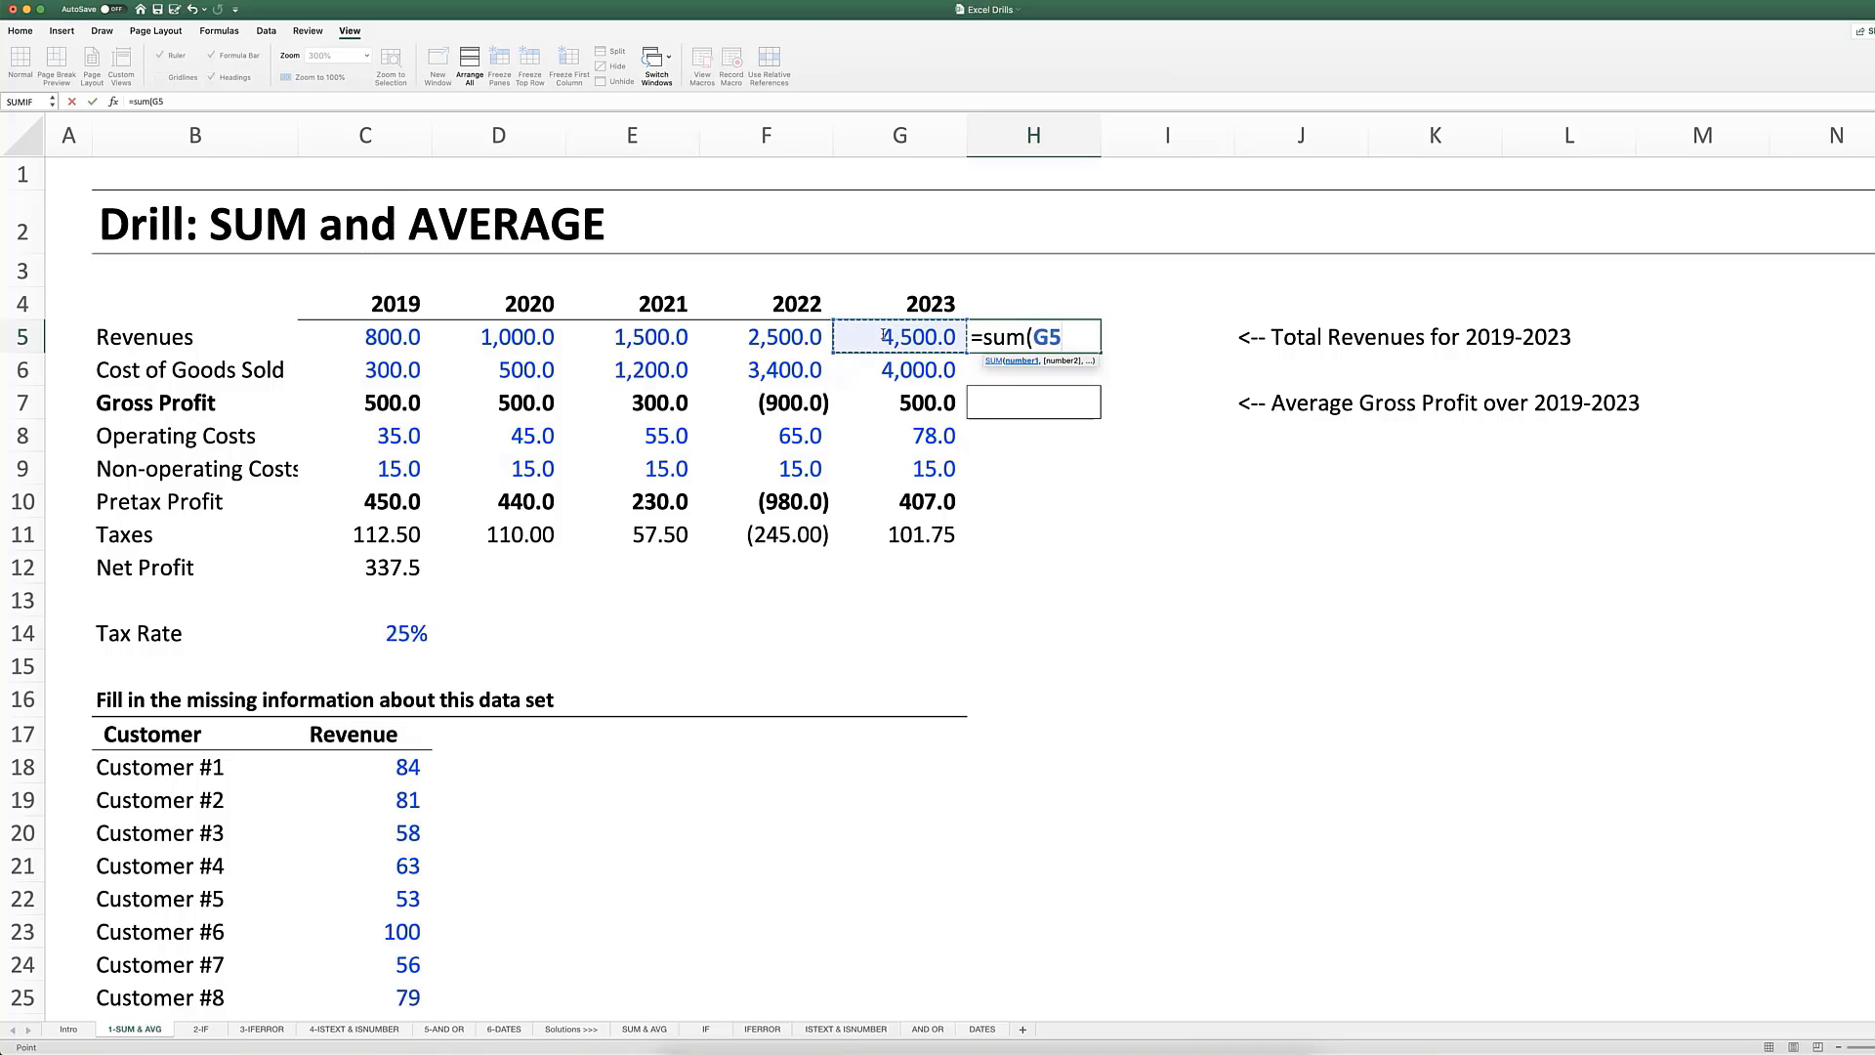
key("shift+Left")
key("shift+Left")
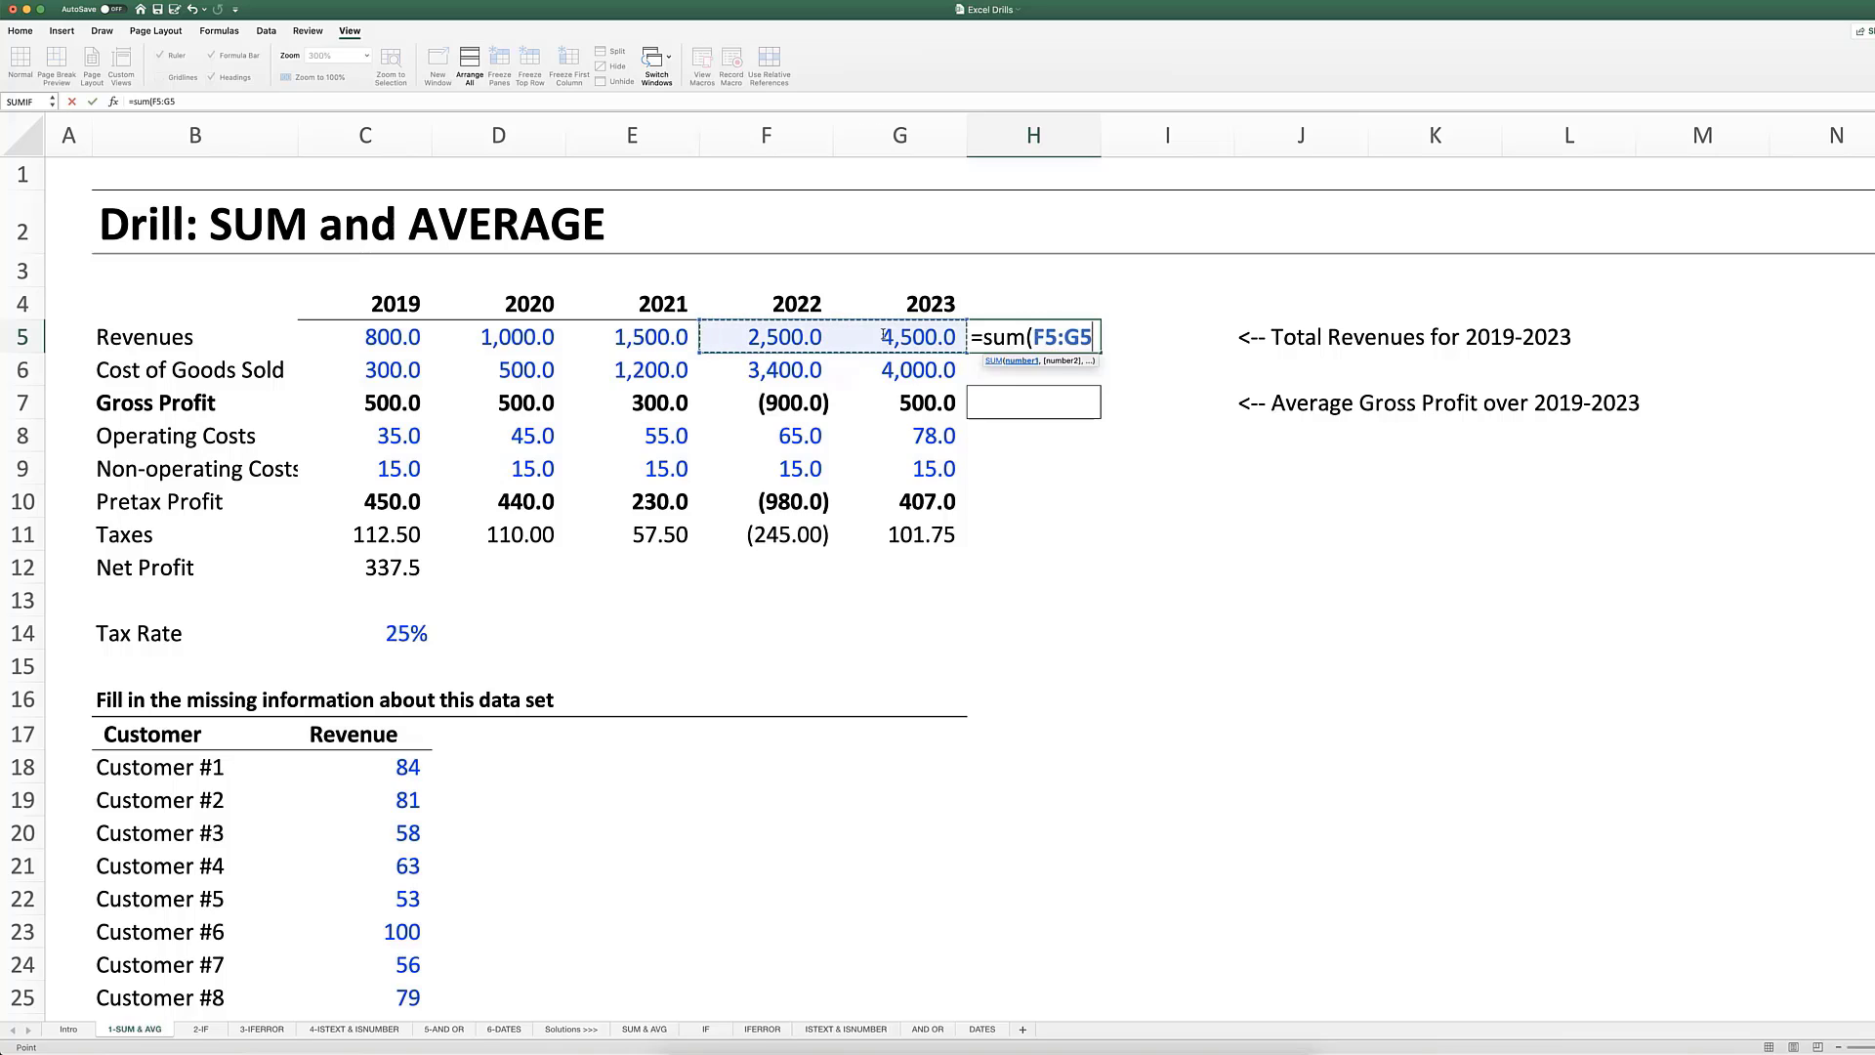
key("shift+Left")
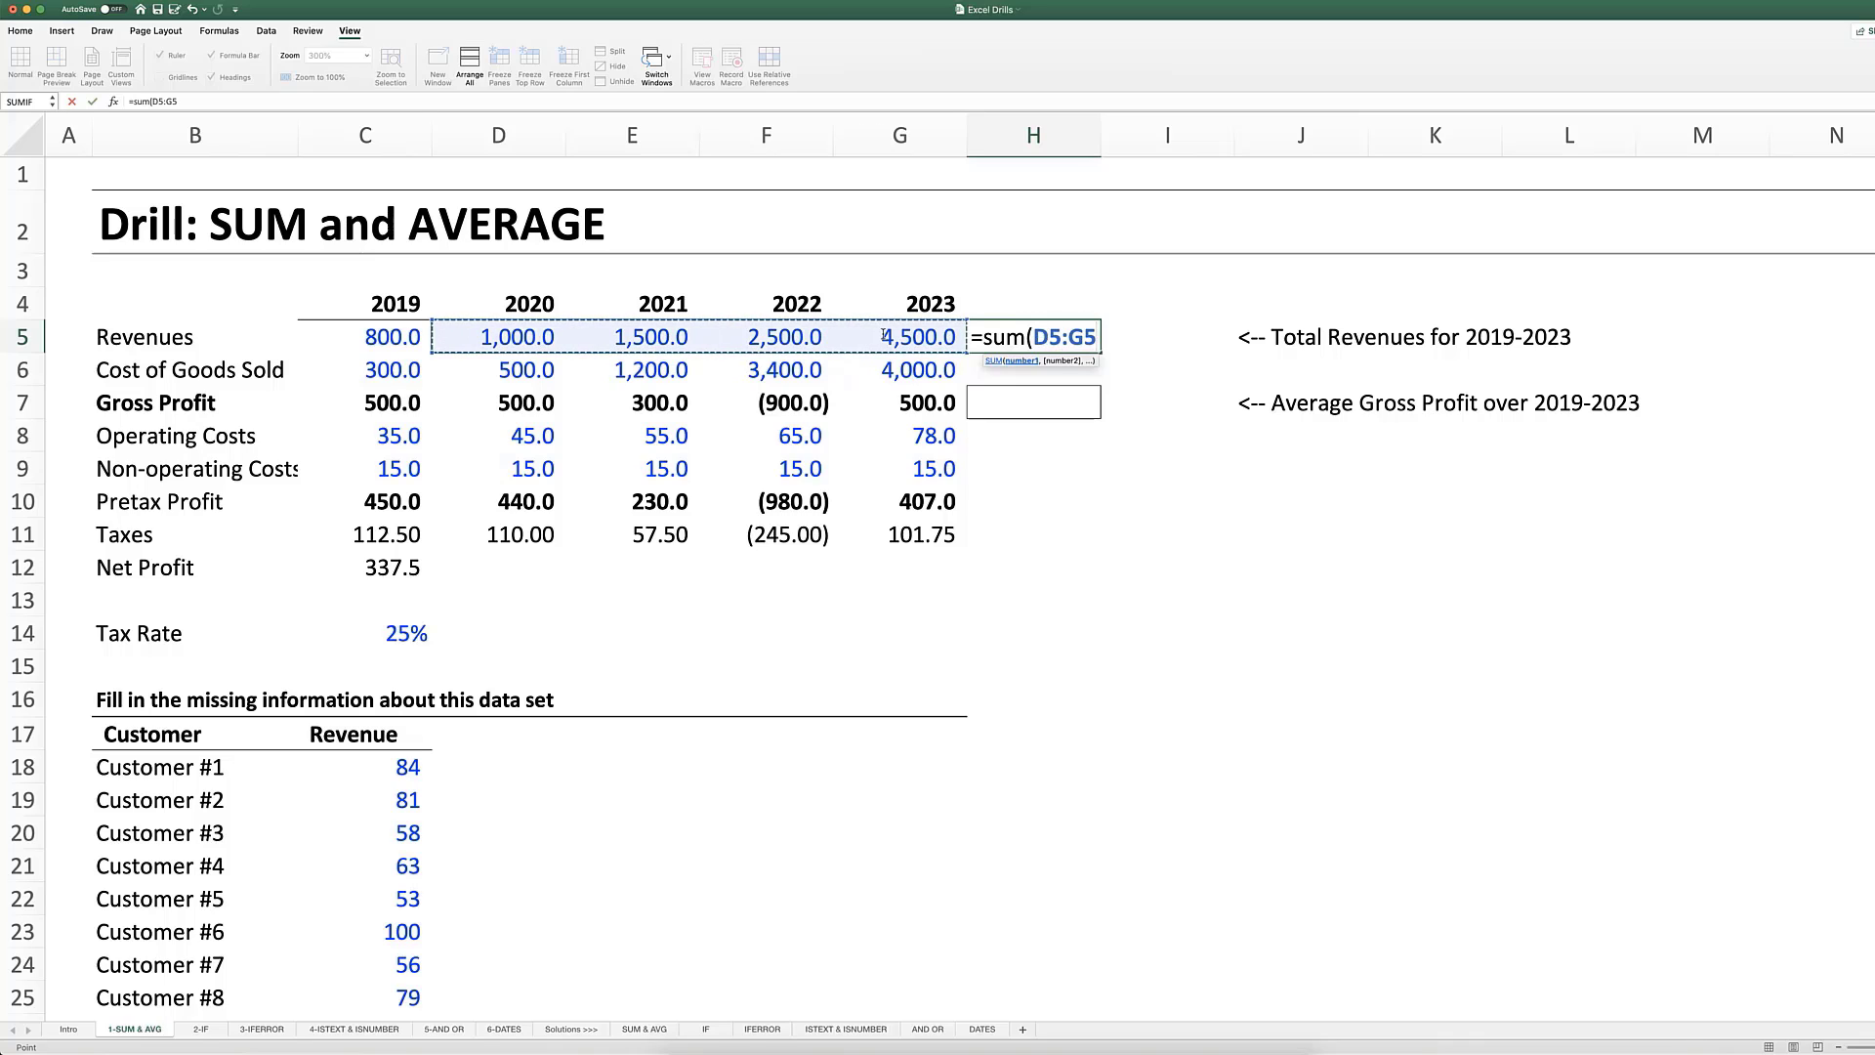
key("shift+Left")
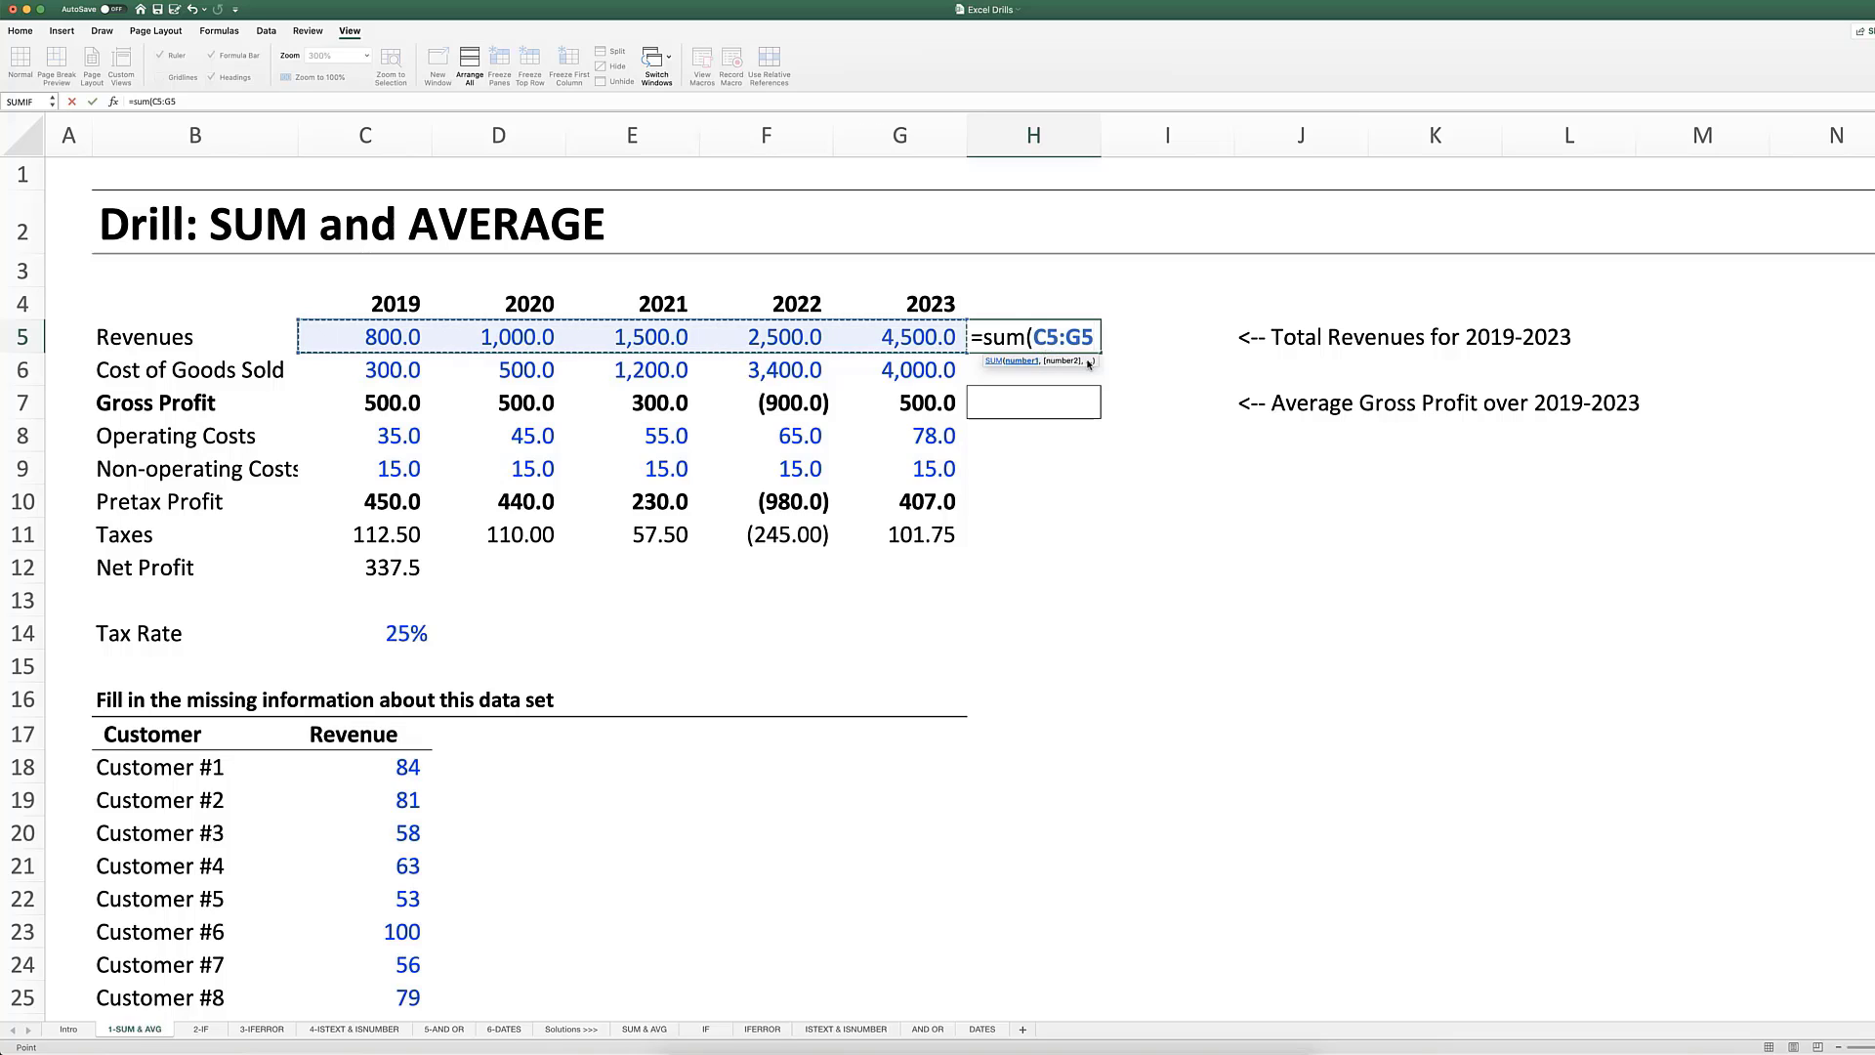
type(")")
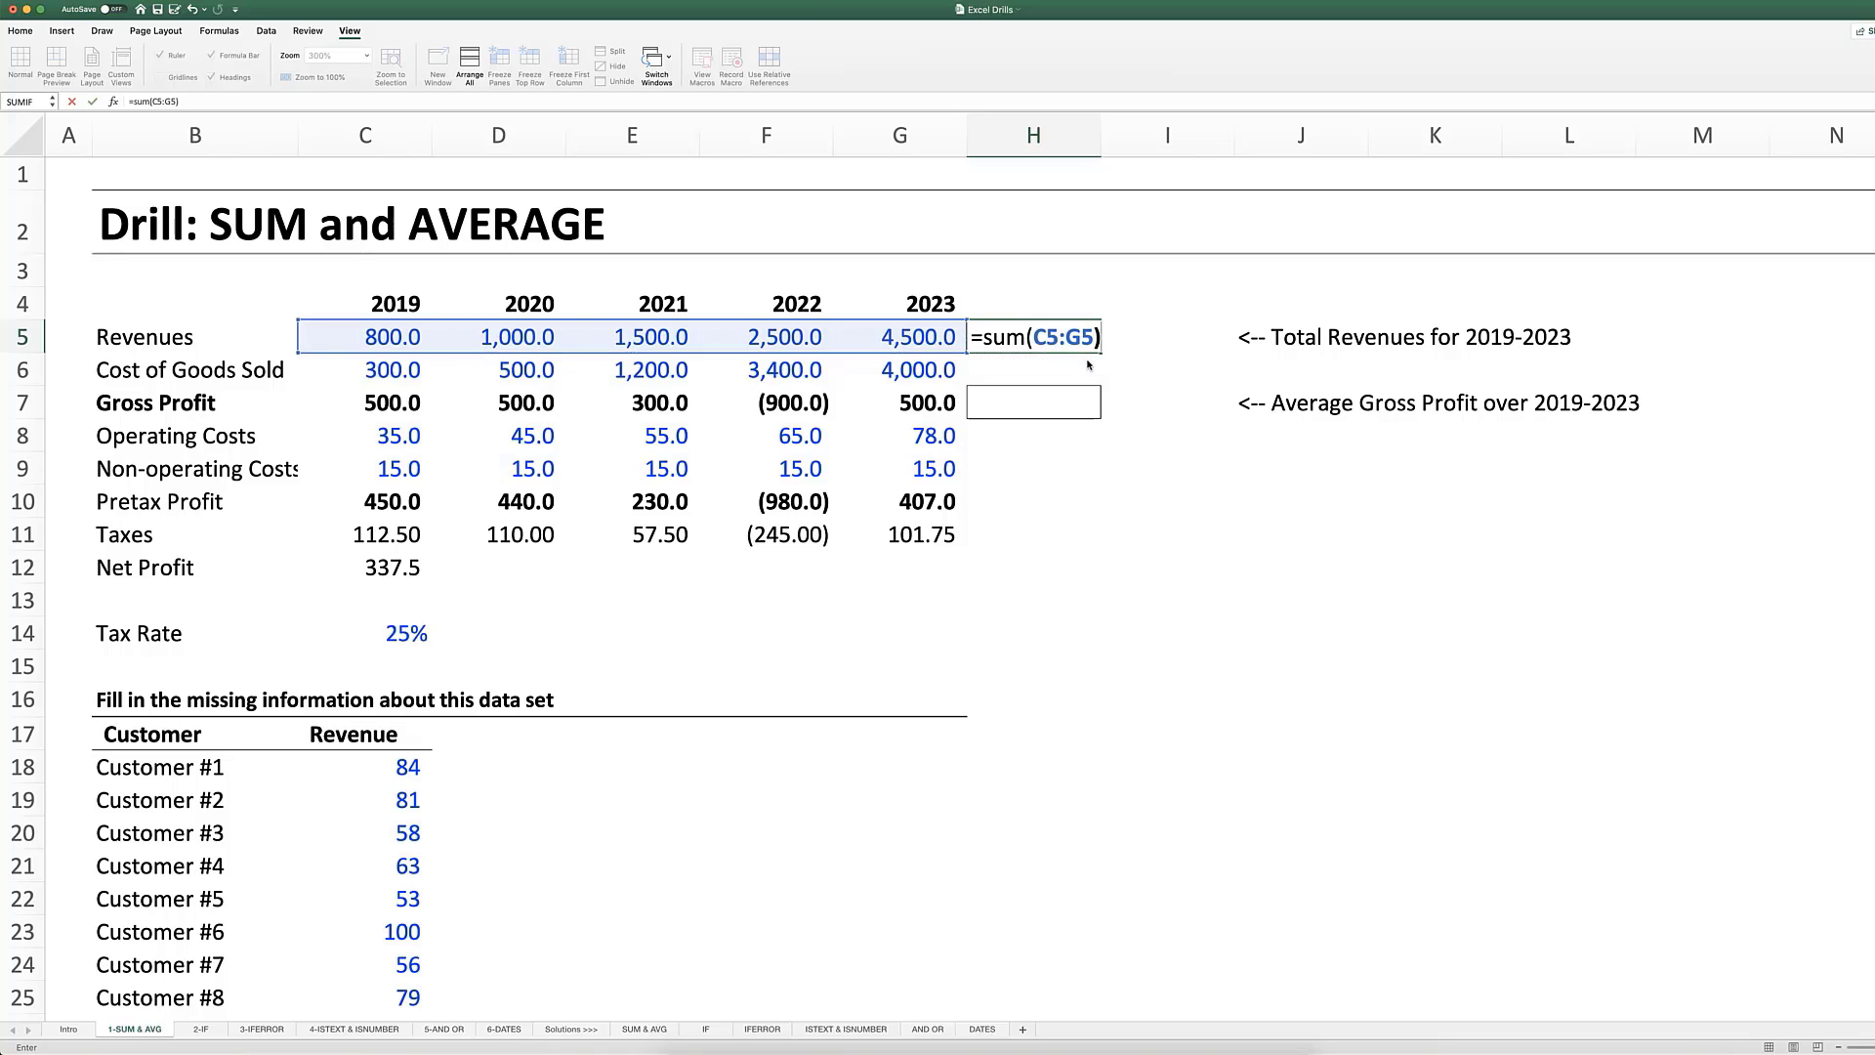
key("Return")
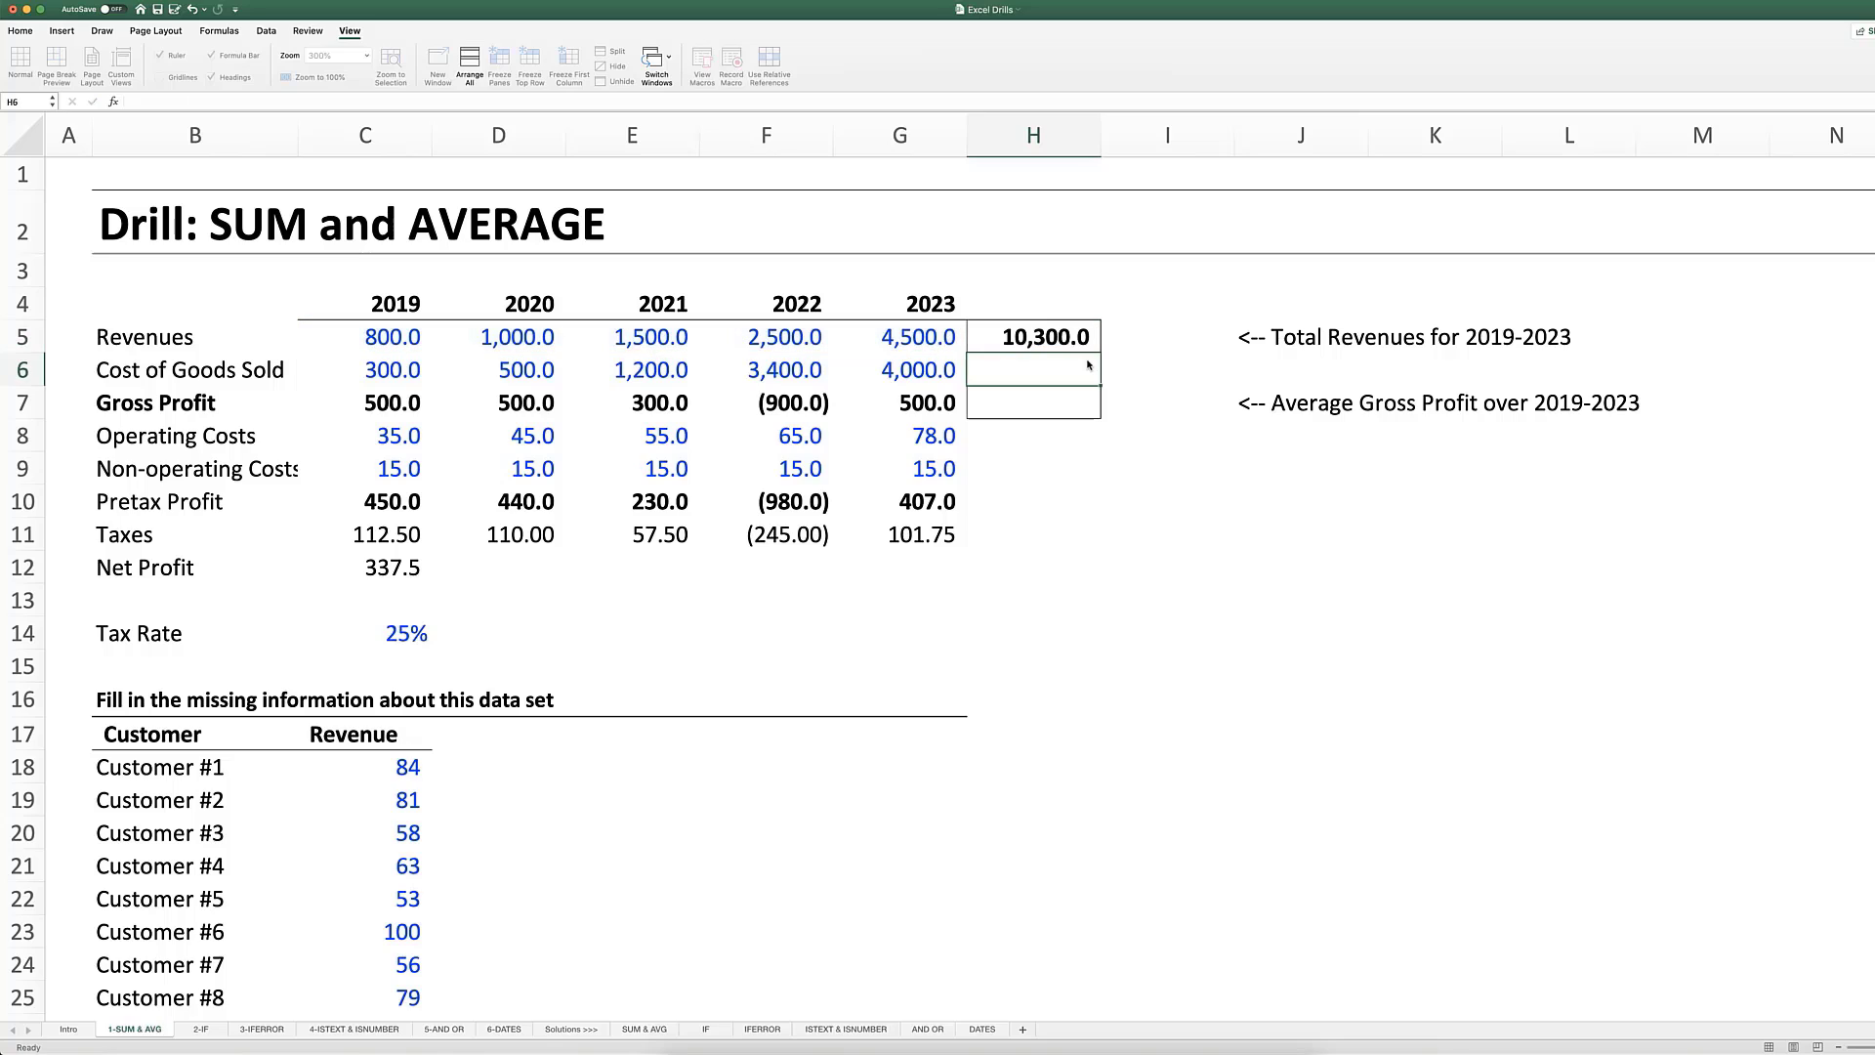
key("Up")
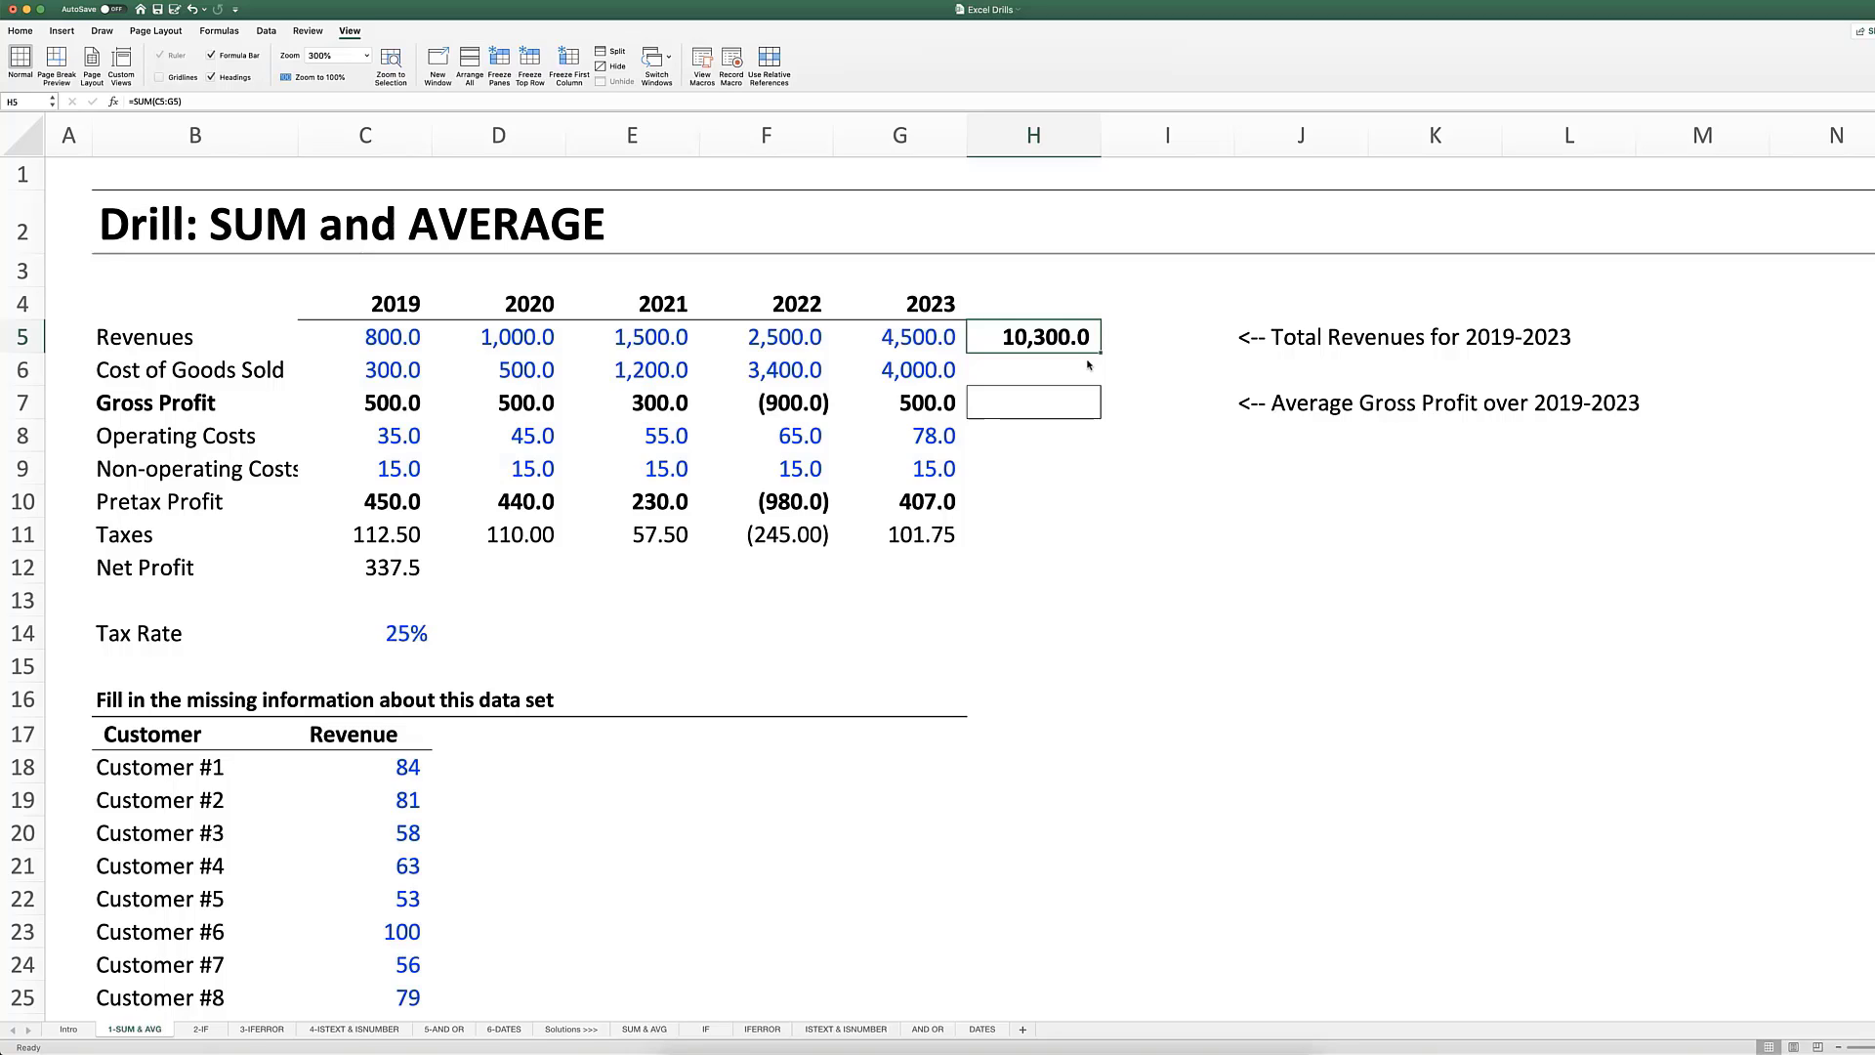
key("Delete")
key("super+shift+t")
key("F2")
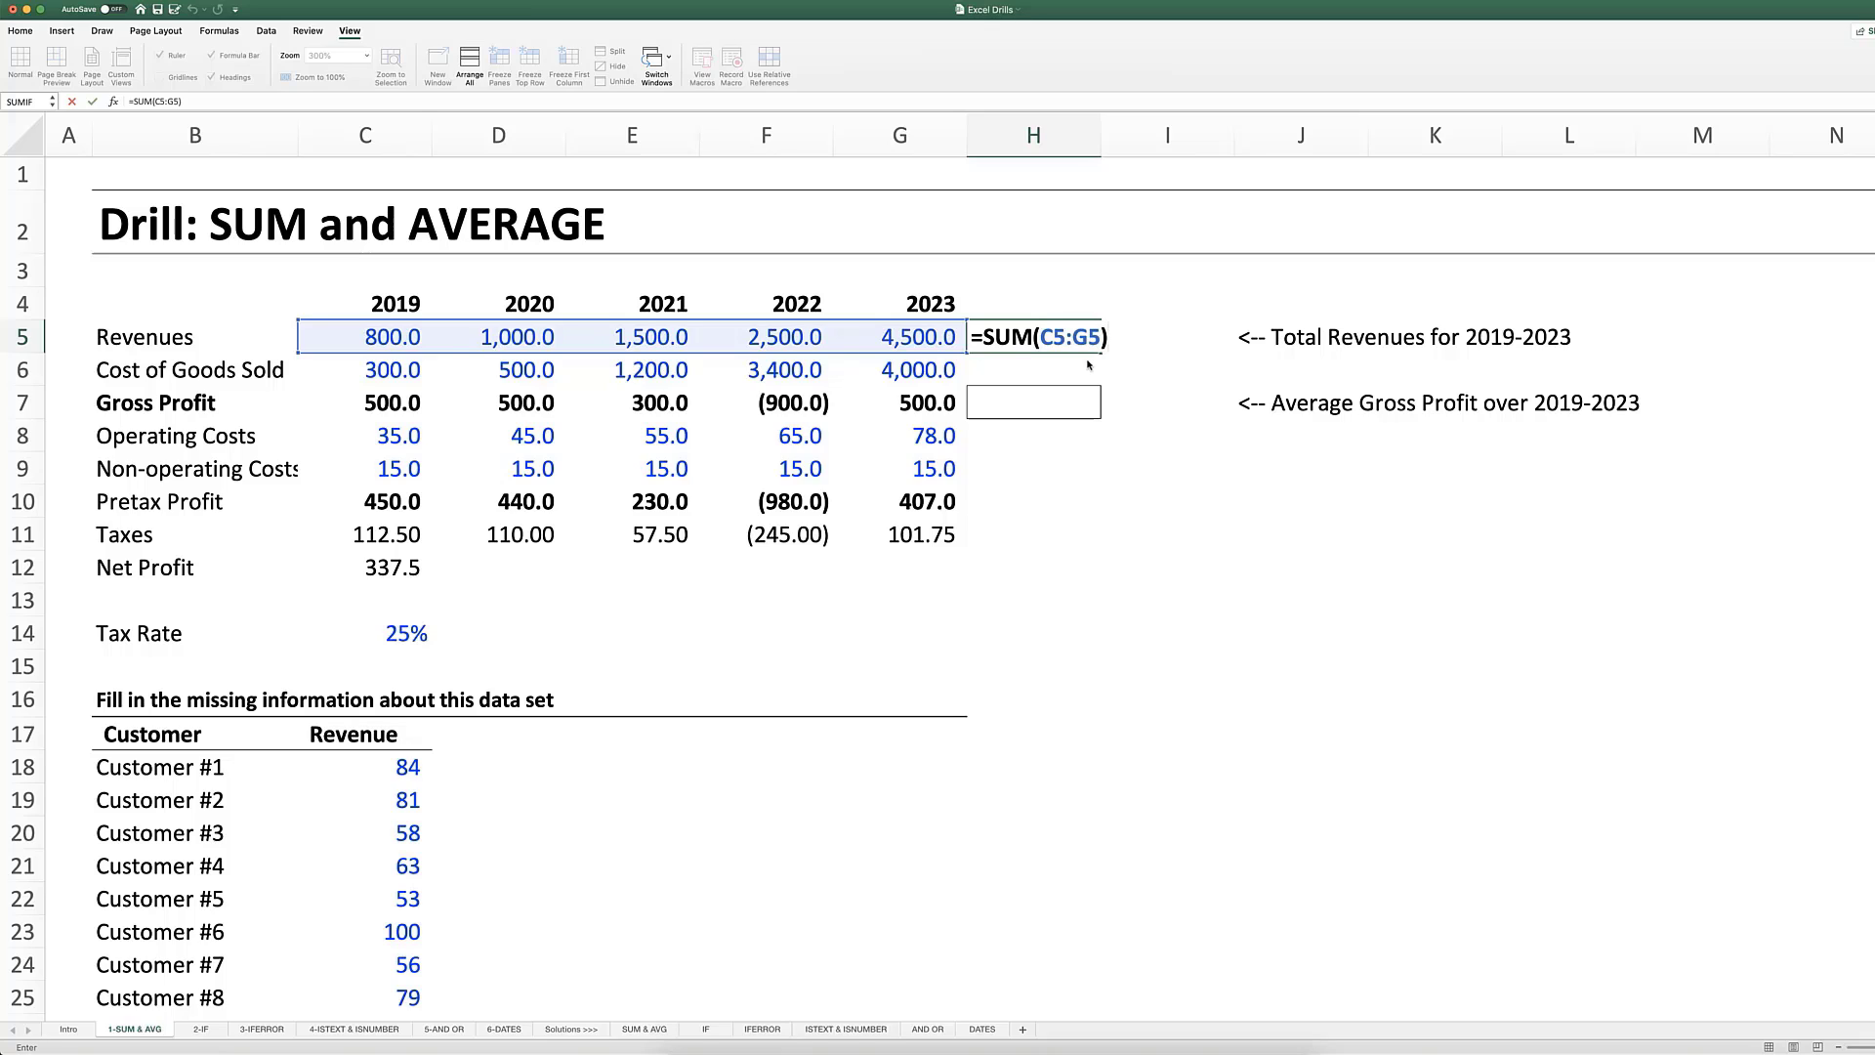
key("Escape")
key("F2")
key("Escape")
key("F2")
key("Escape")
key("F2")
key("Escape")
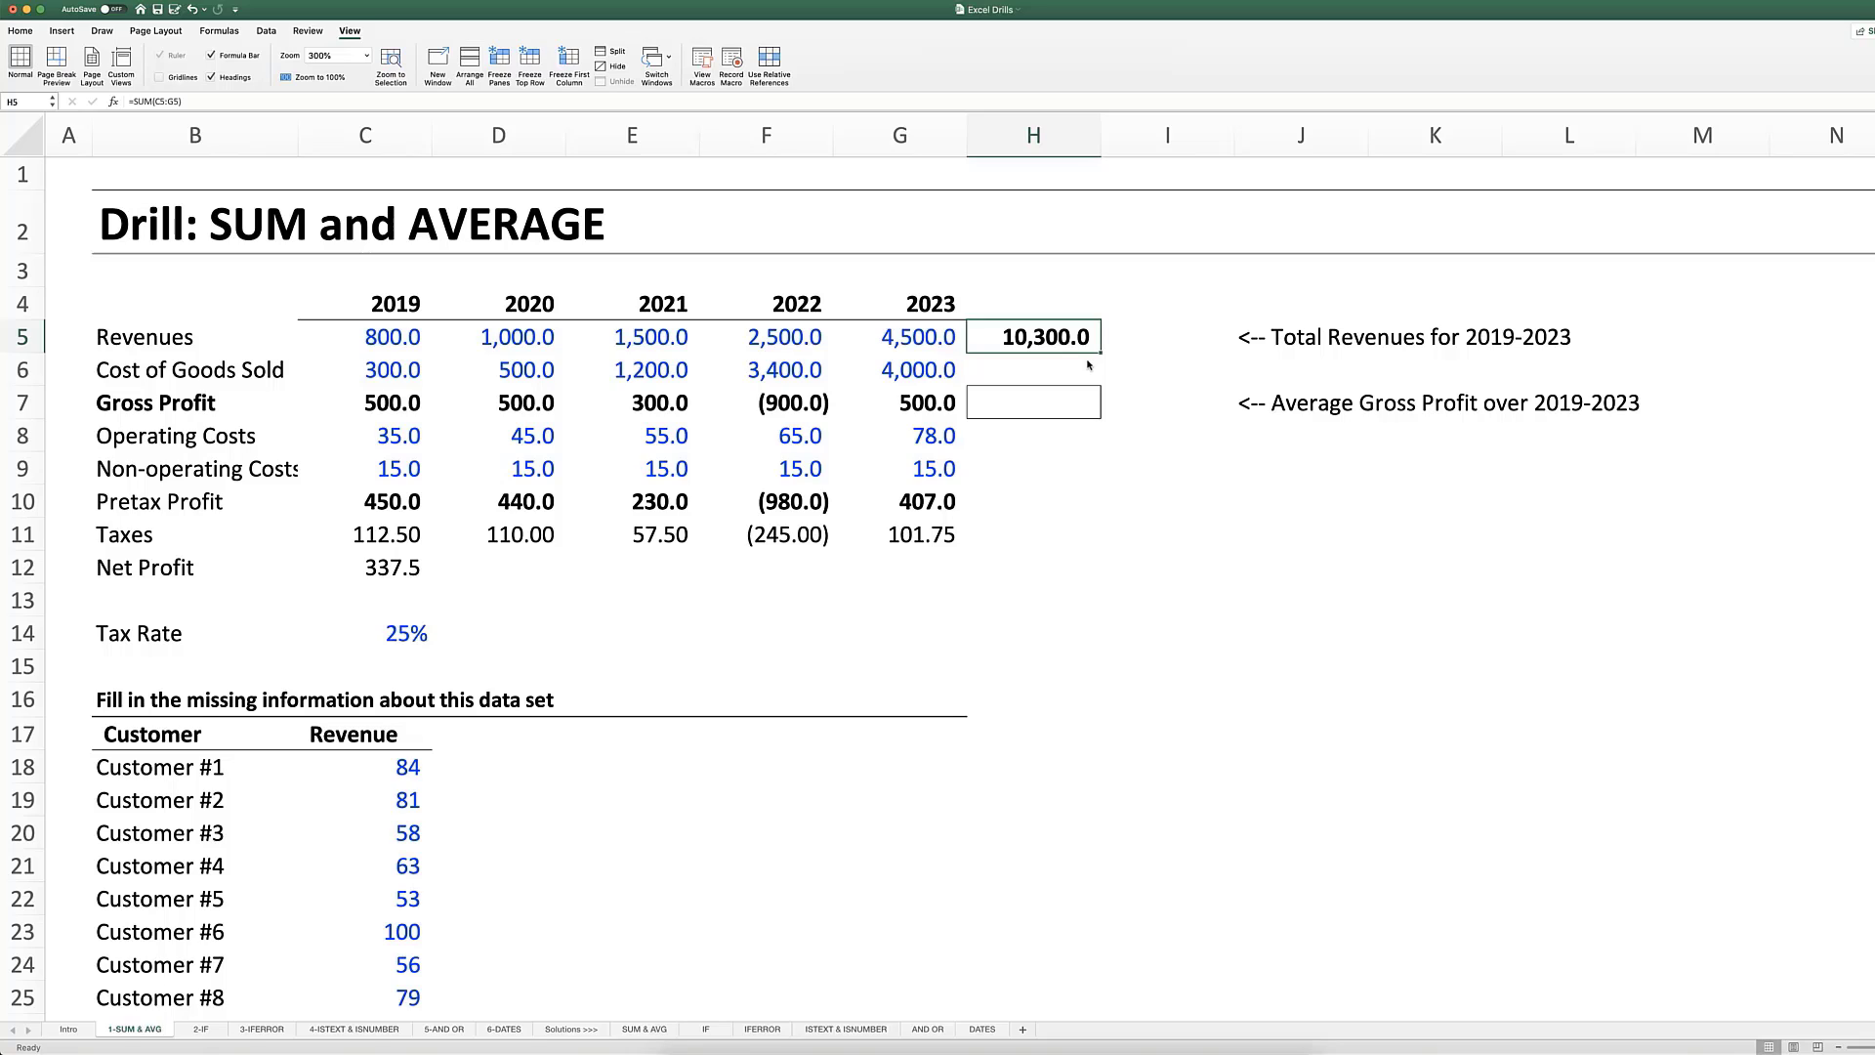
key("Delete")
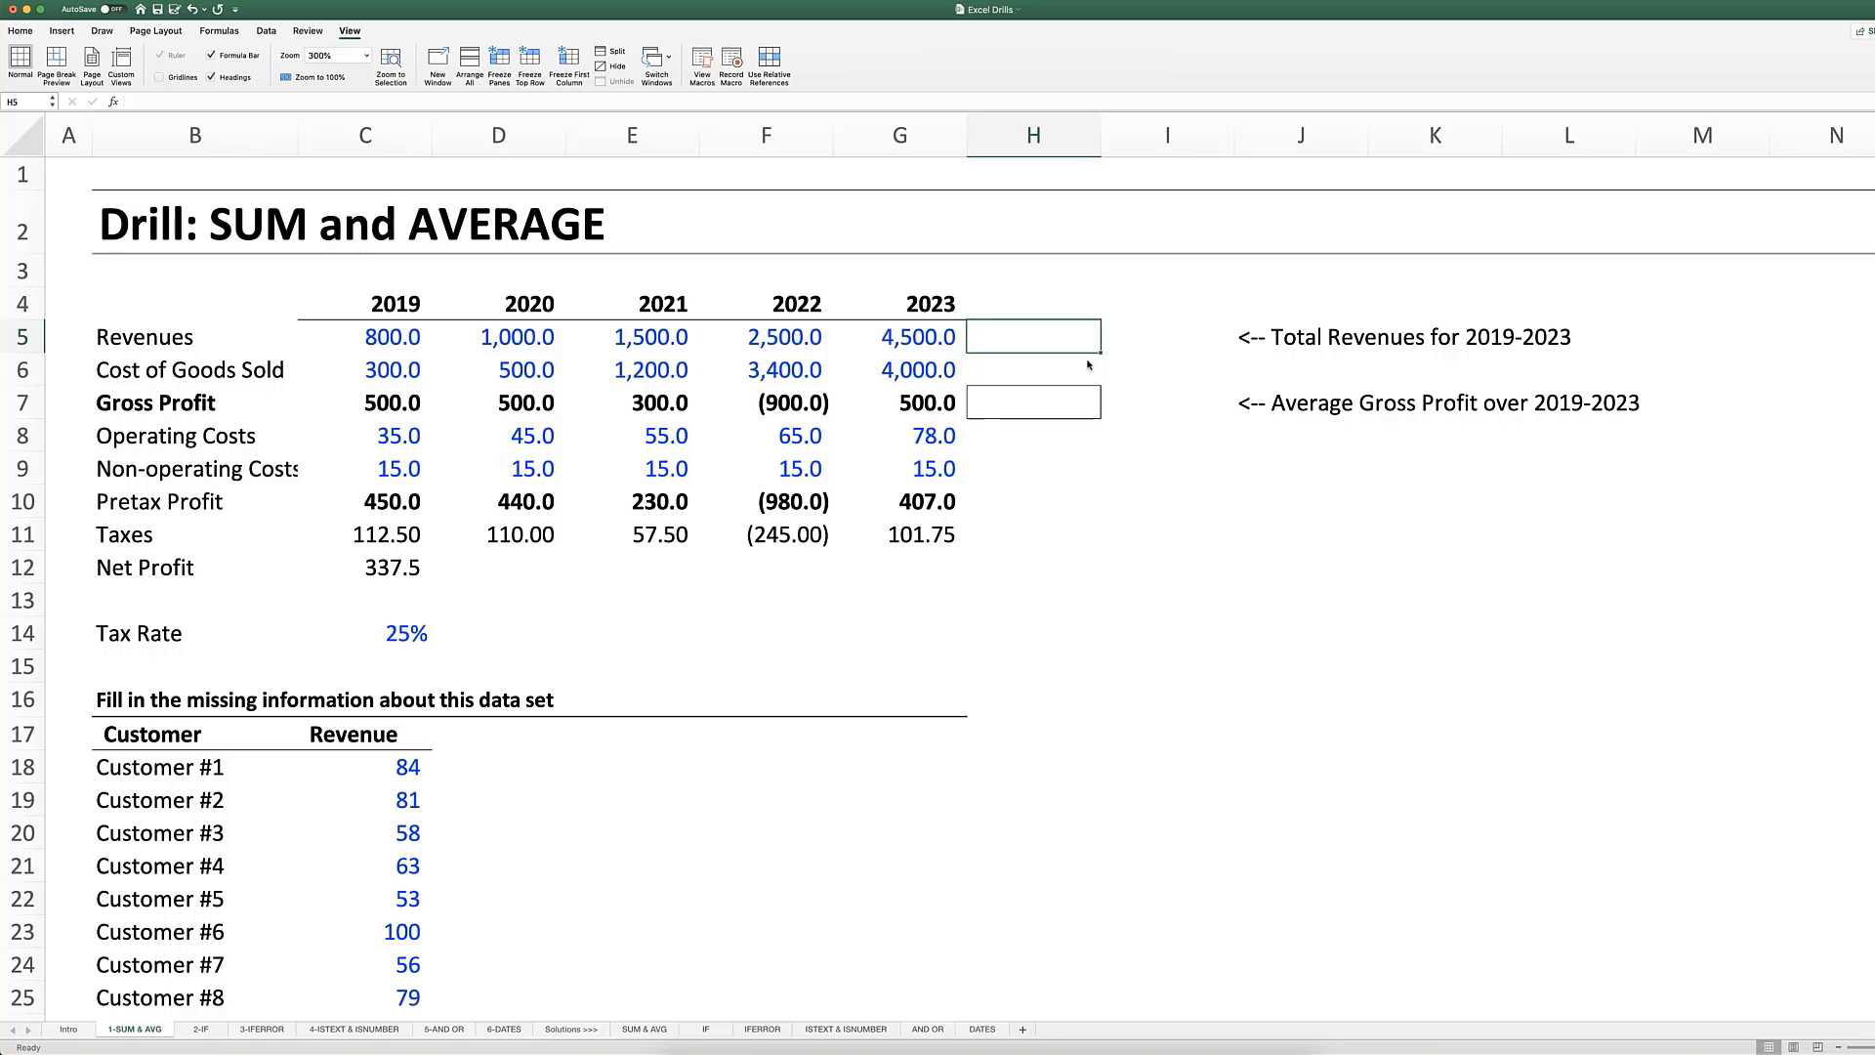
key("super+z")
key("F2")
key("Escape")
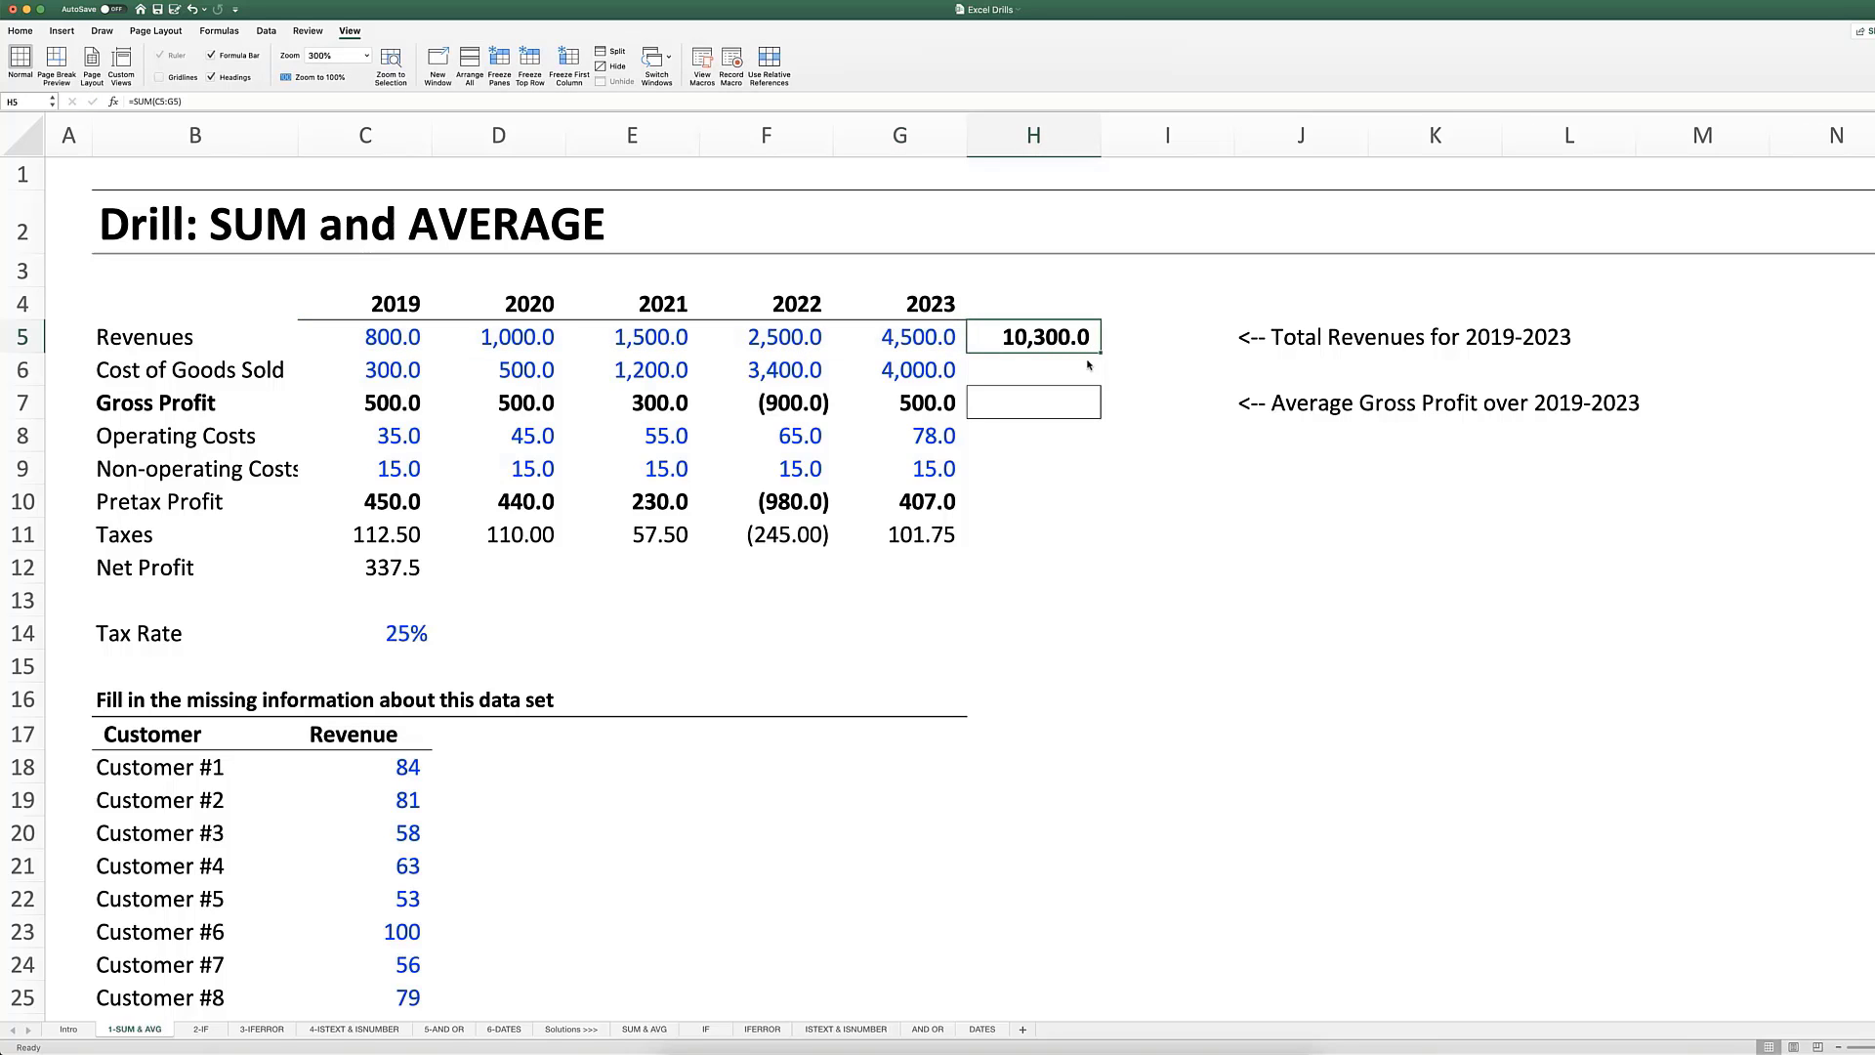
key("Down")
key("Down")
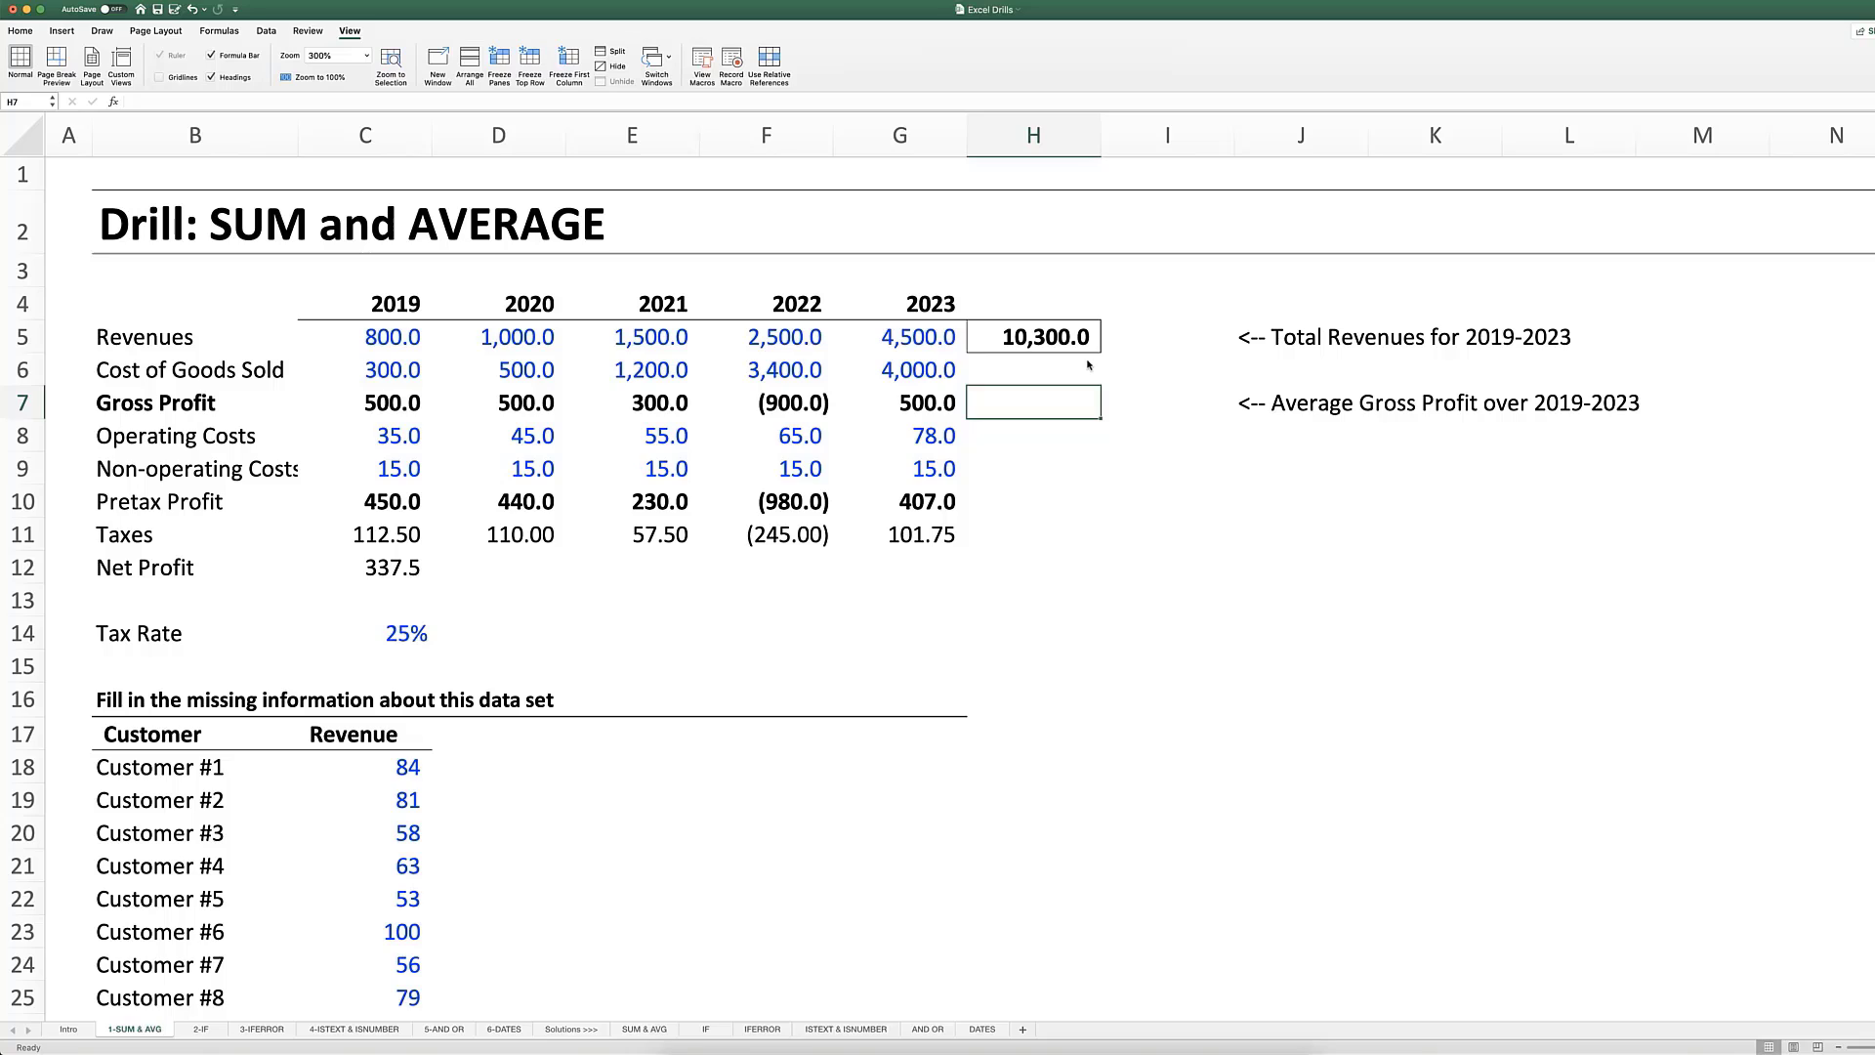
Step: Enter =AVERAGE(C7:G7) in H7, giving 180.0 average gross profit
type("=")
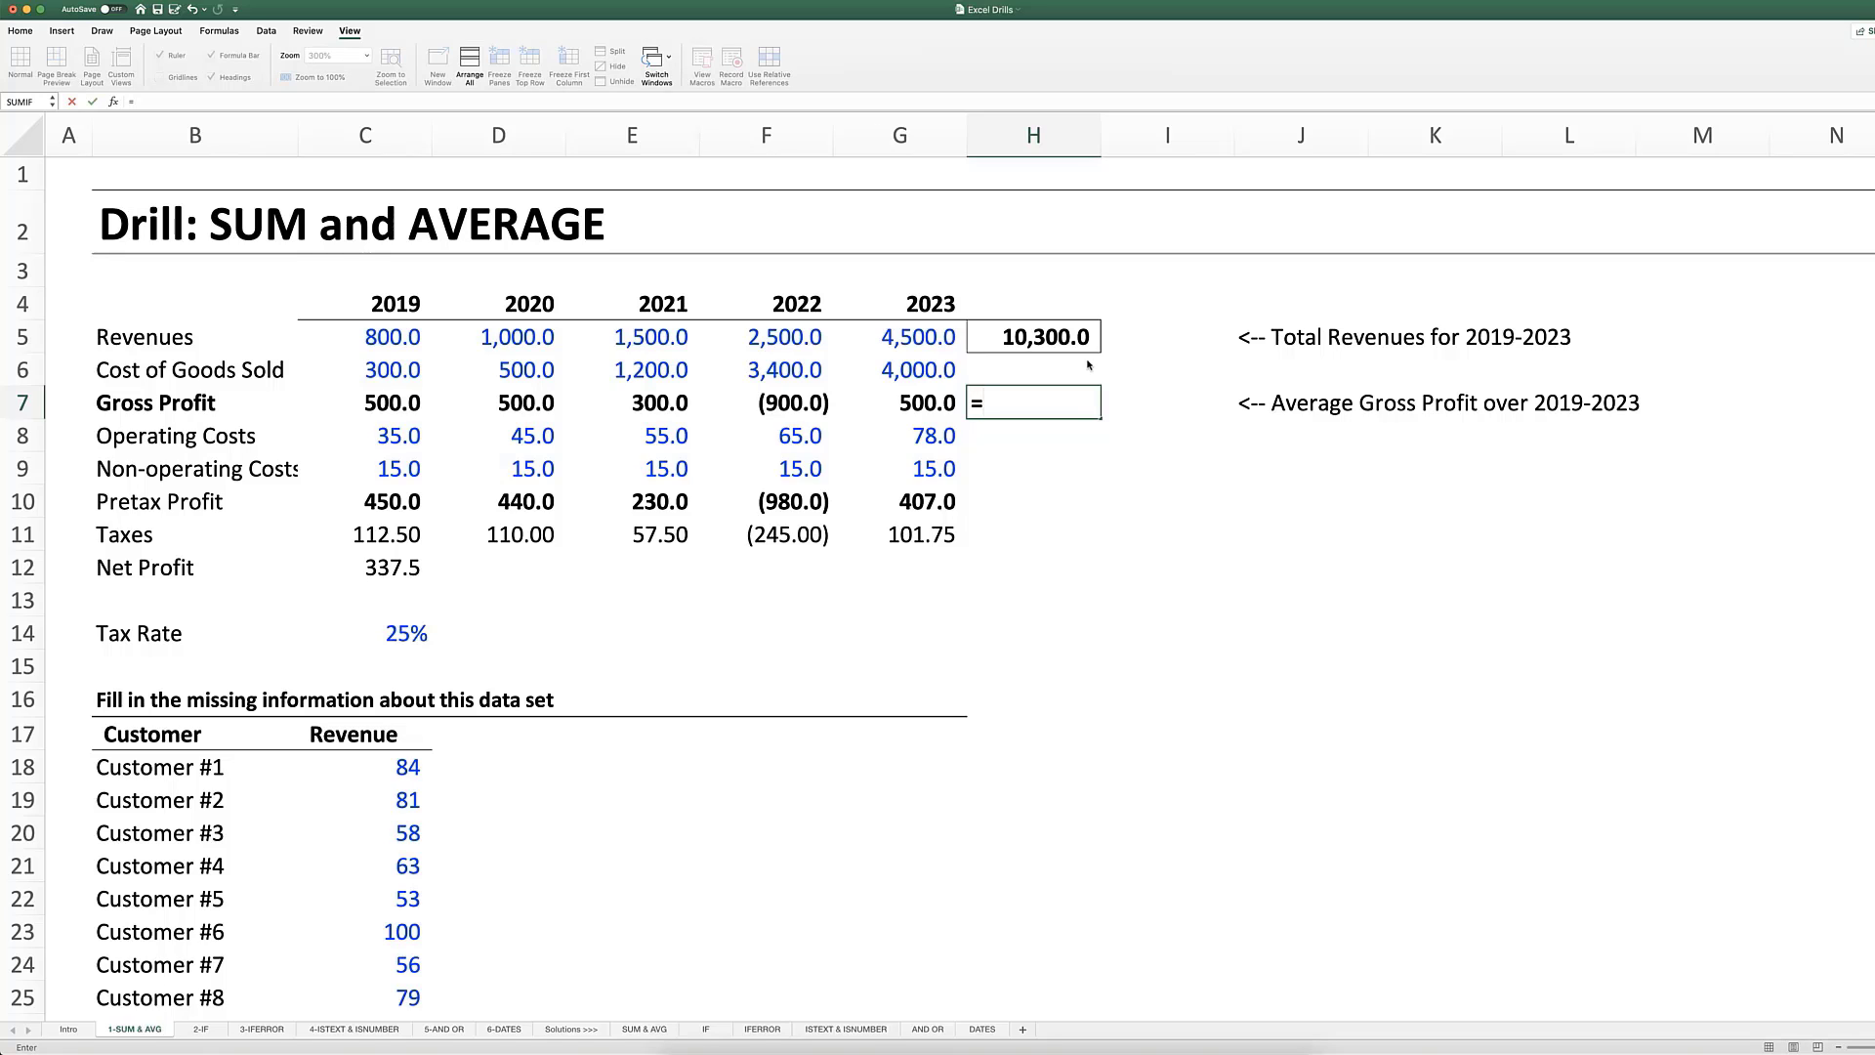
type("av")
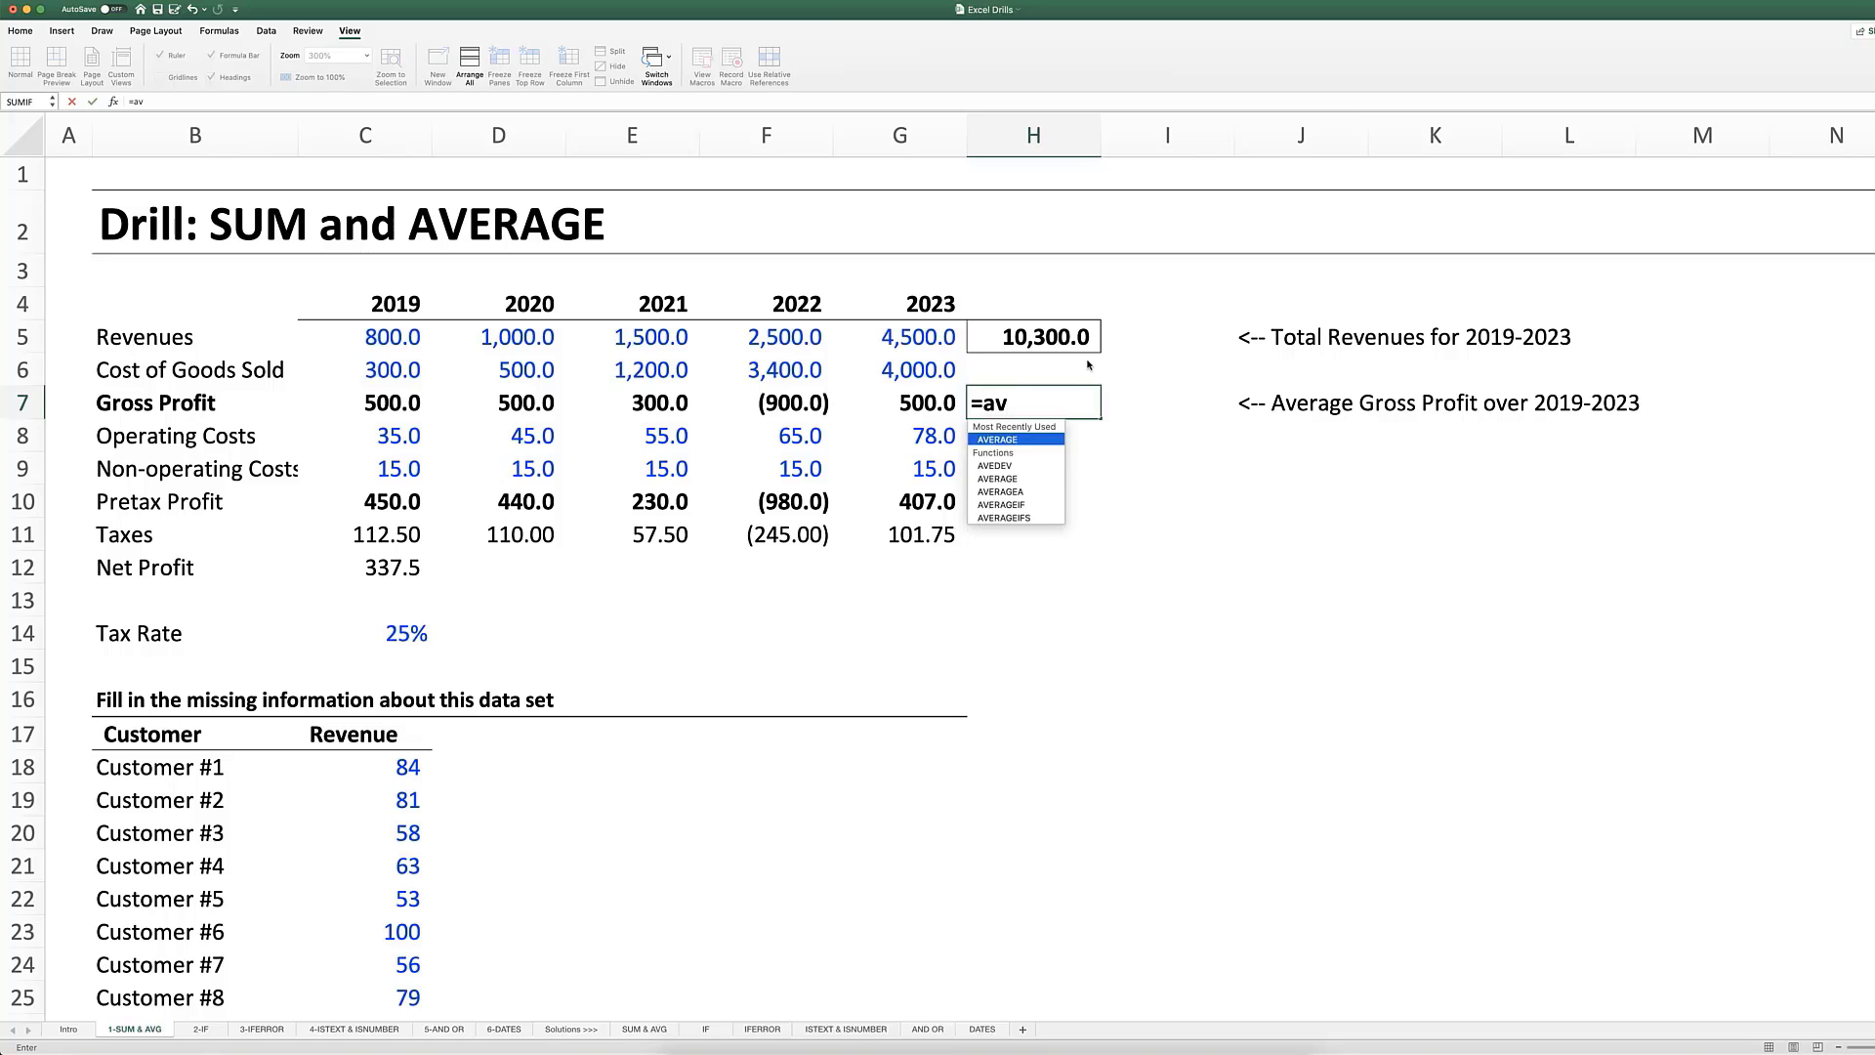
double_click(1026, 444)
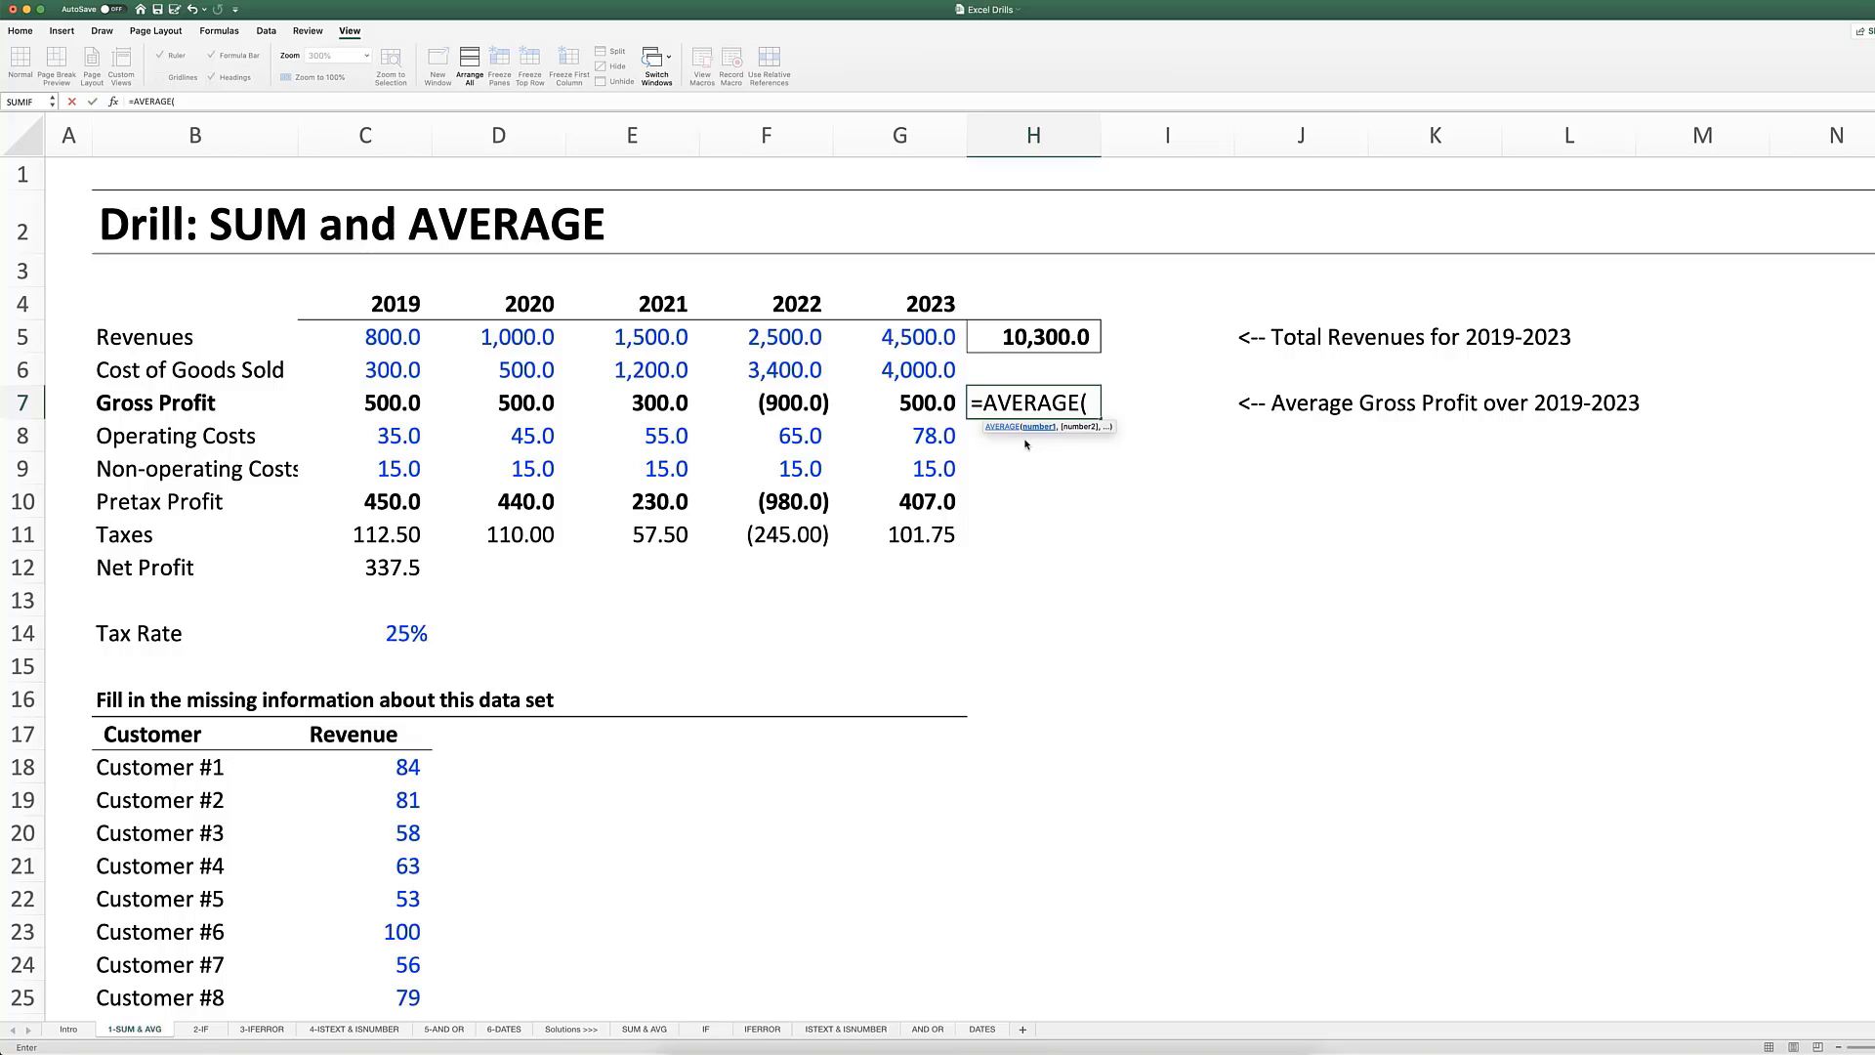
key("Left")
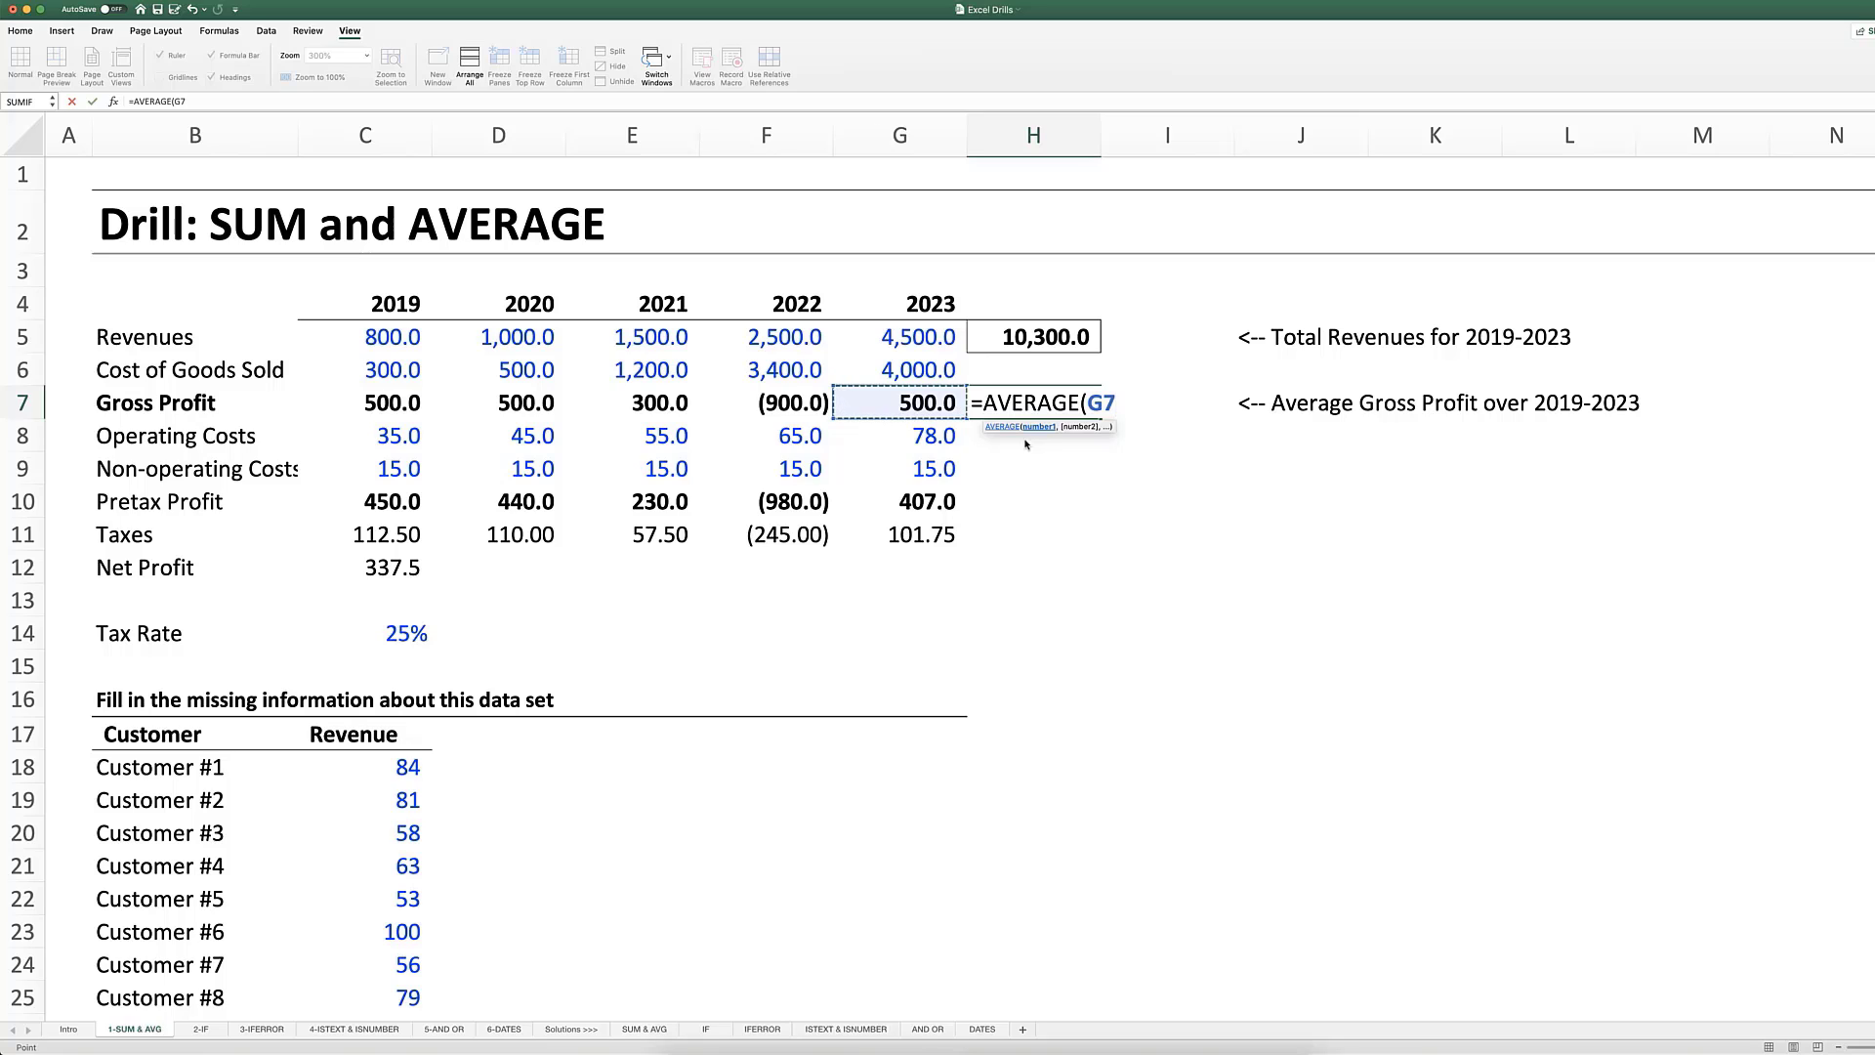
key("shift+Left")
key("shift+Left")
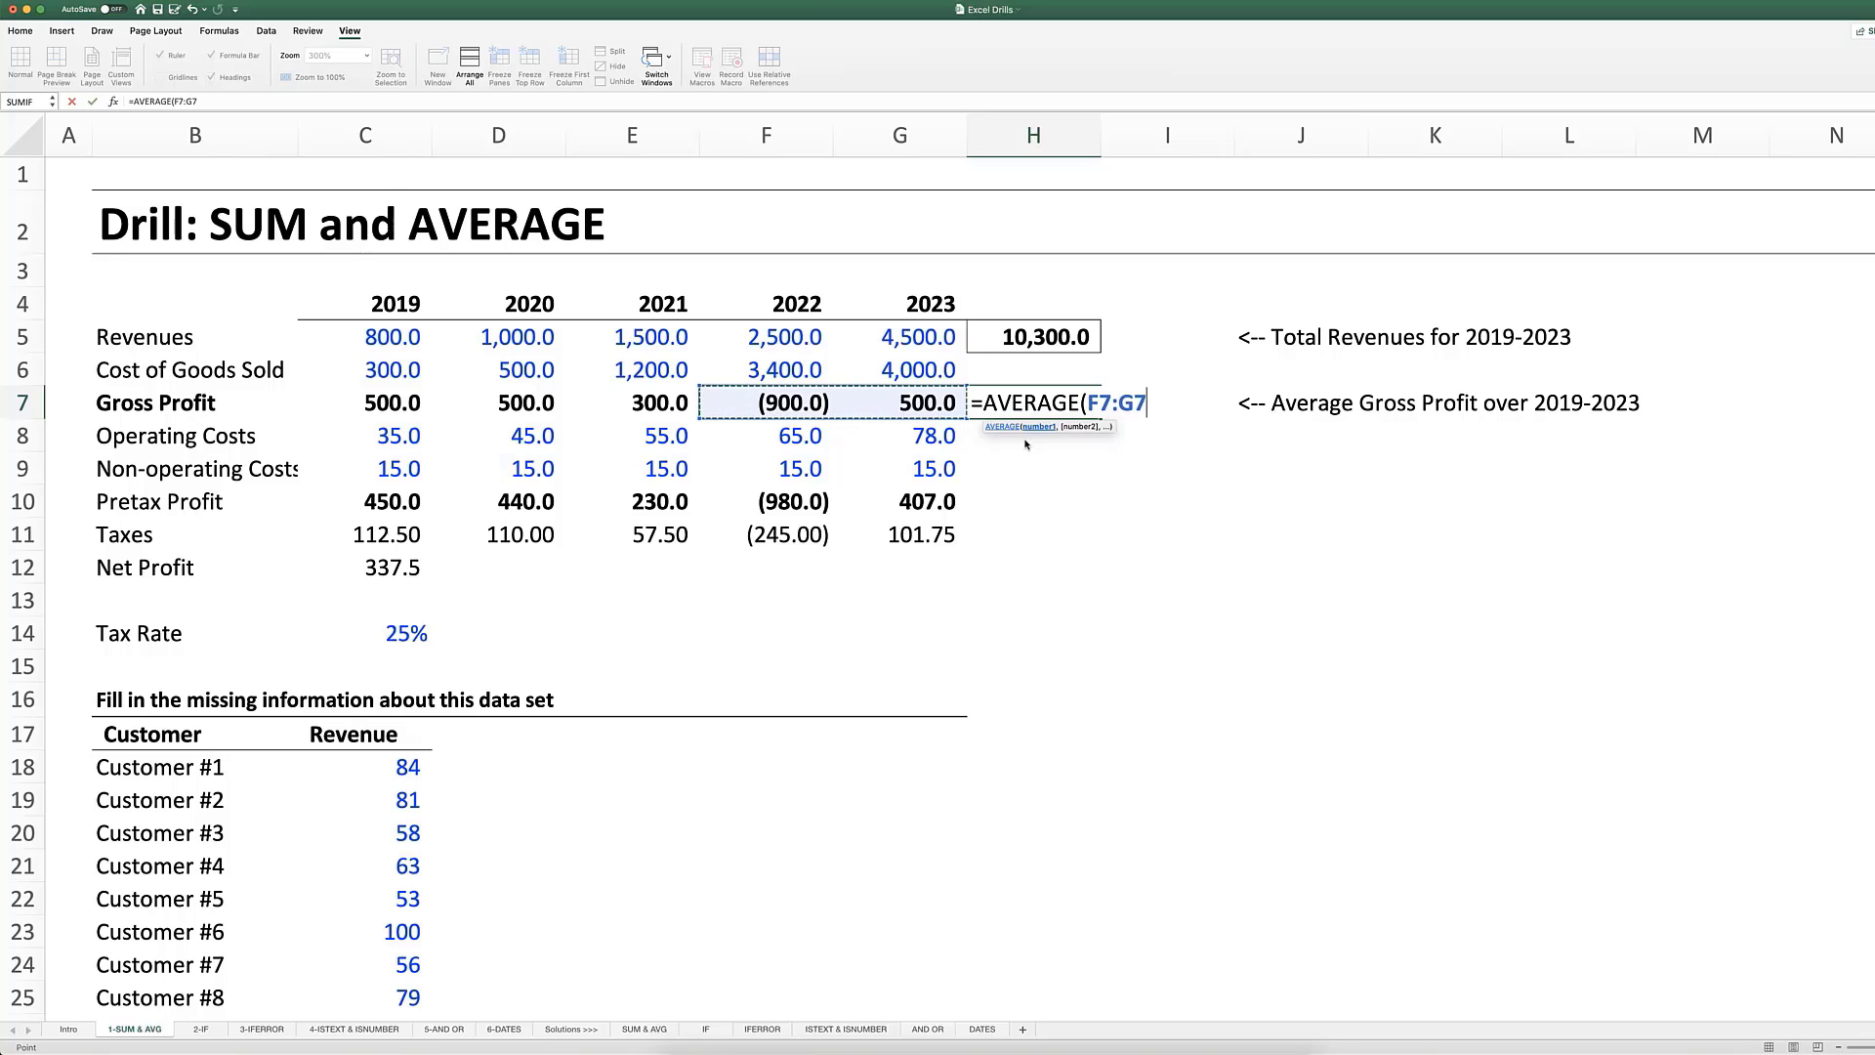
key("shift+Left")
key("shift+Left")
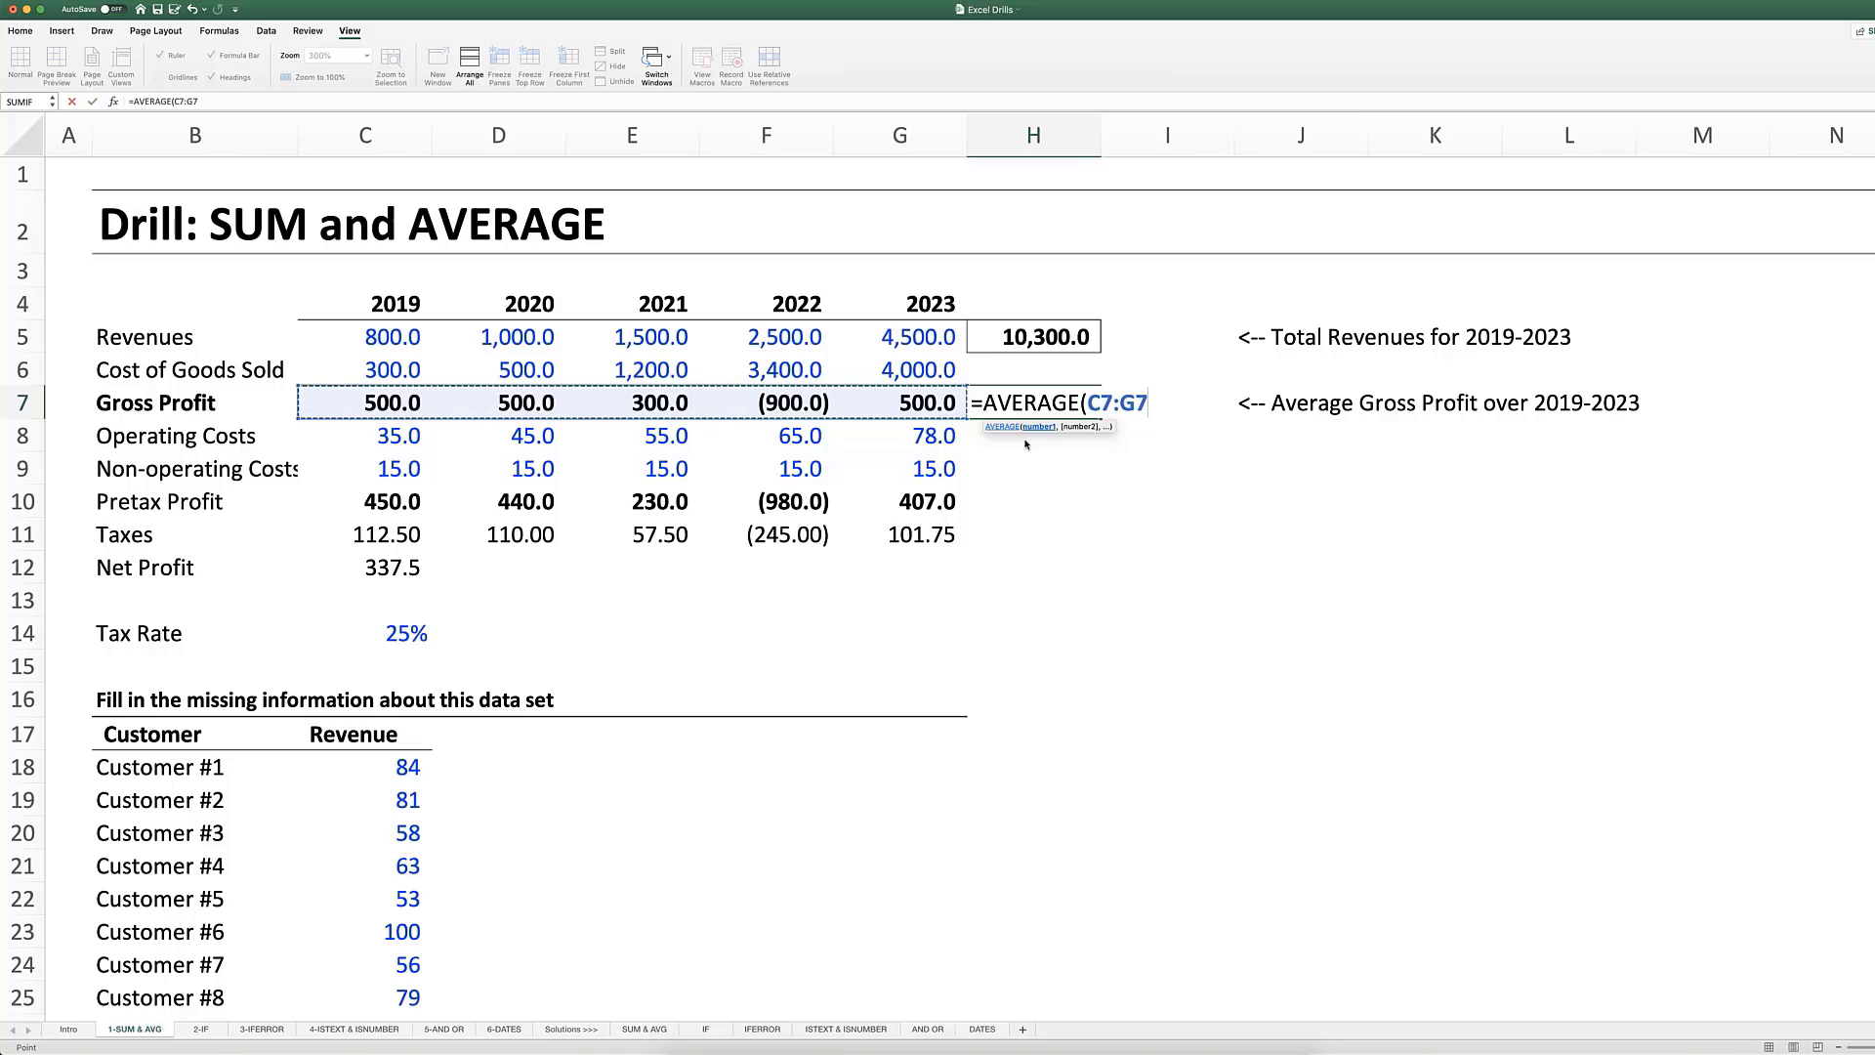
type(")")
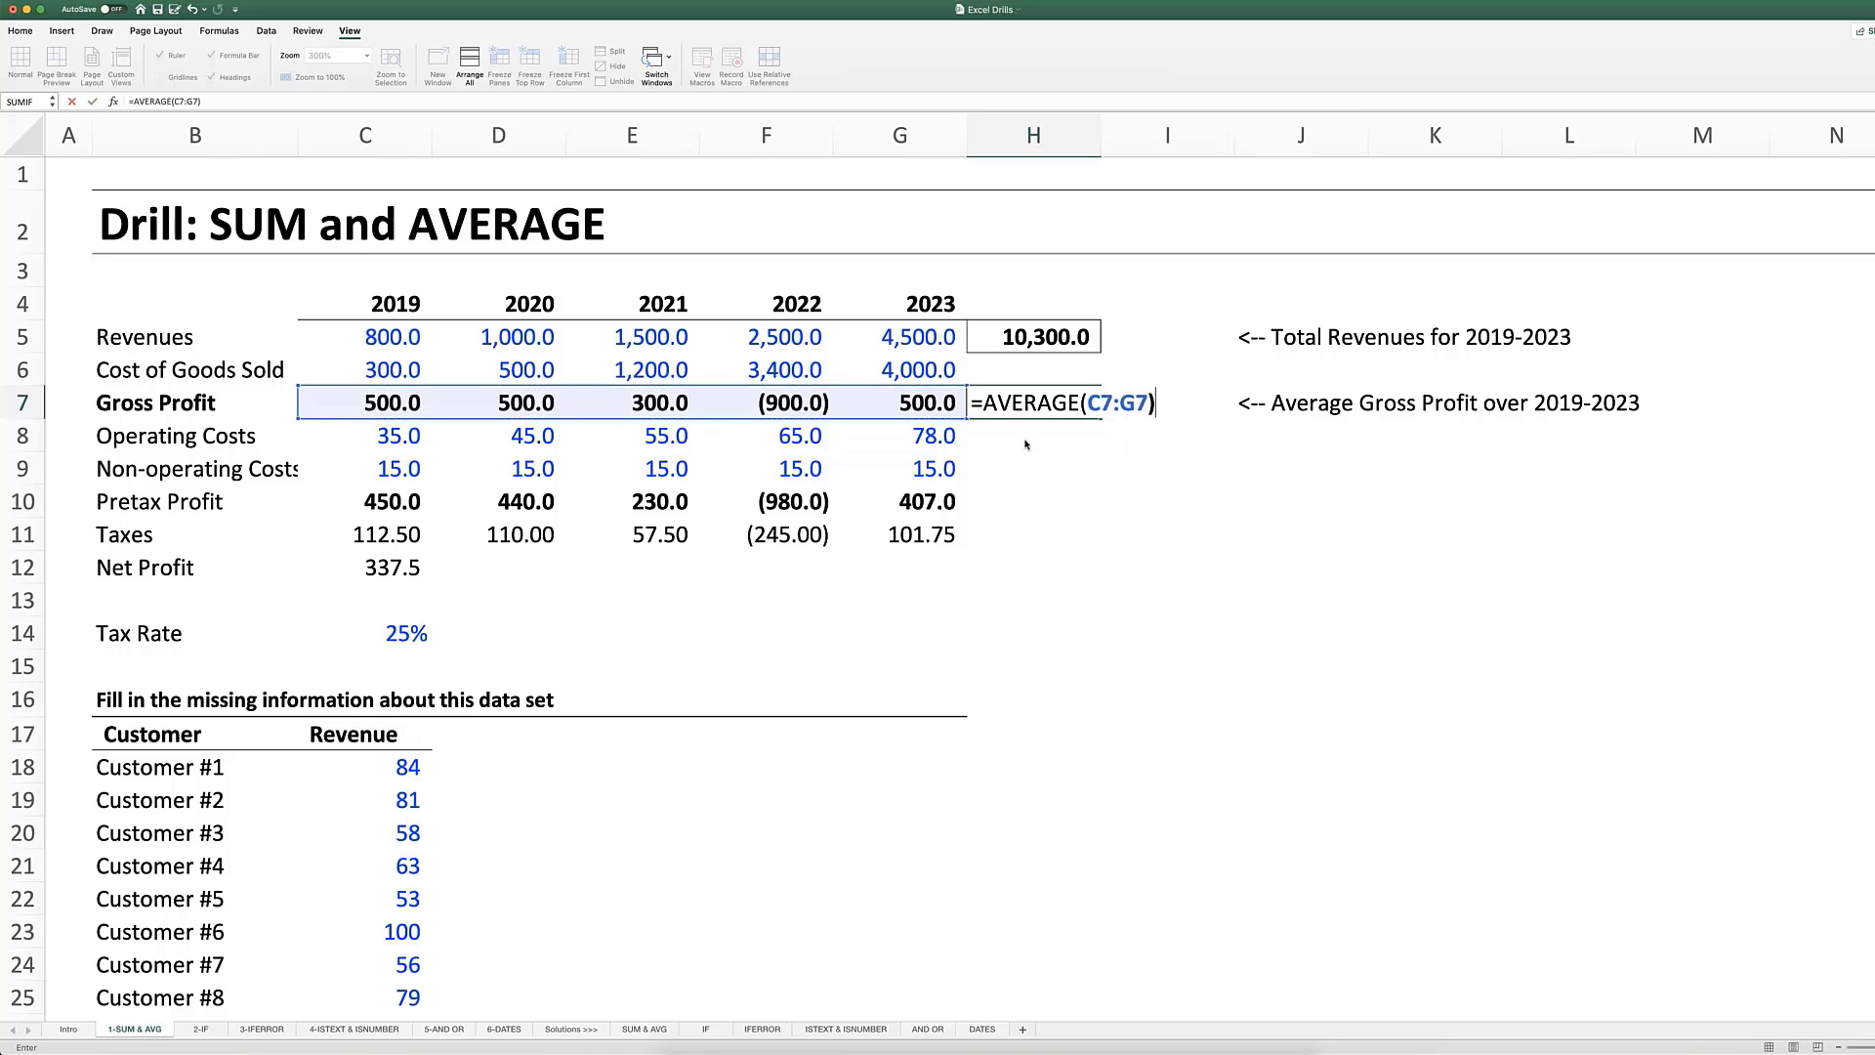
key("Return")
key("Up")
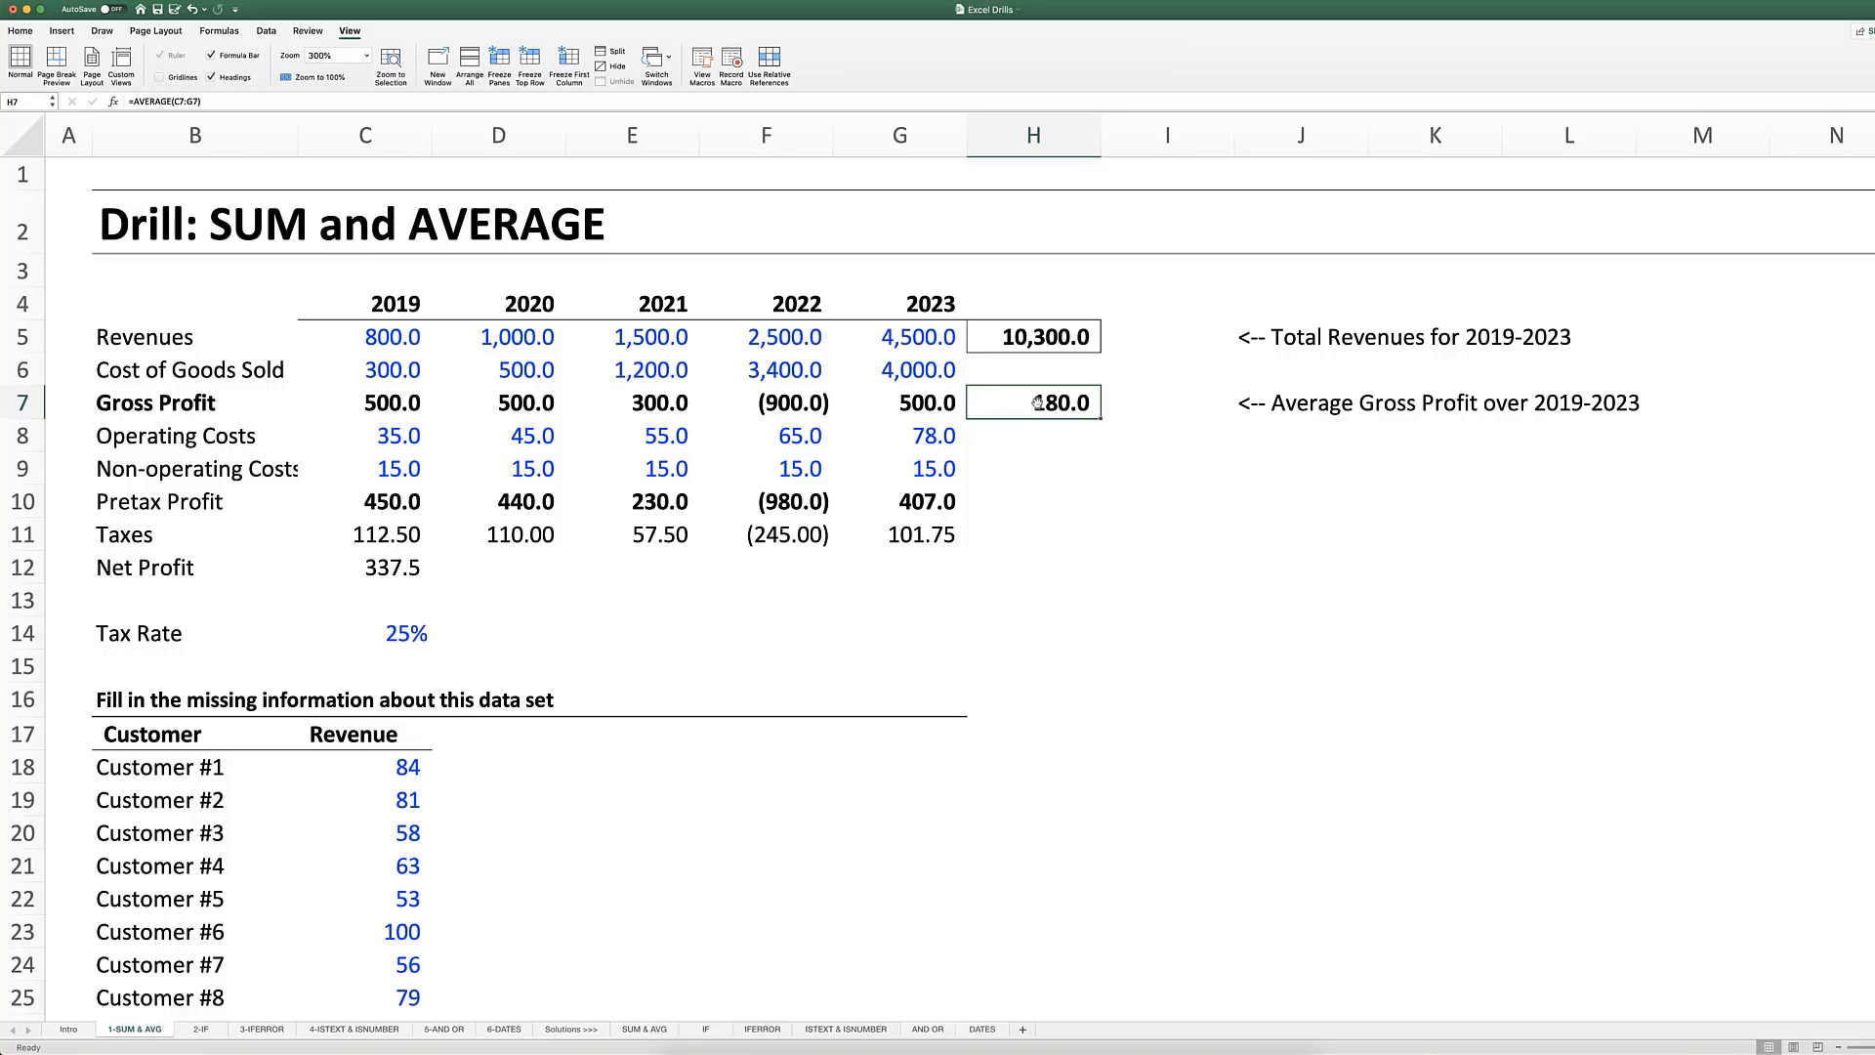
left_click_drag(938, 405, 398, 405)
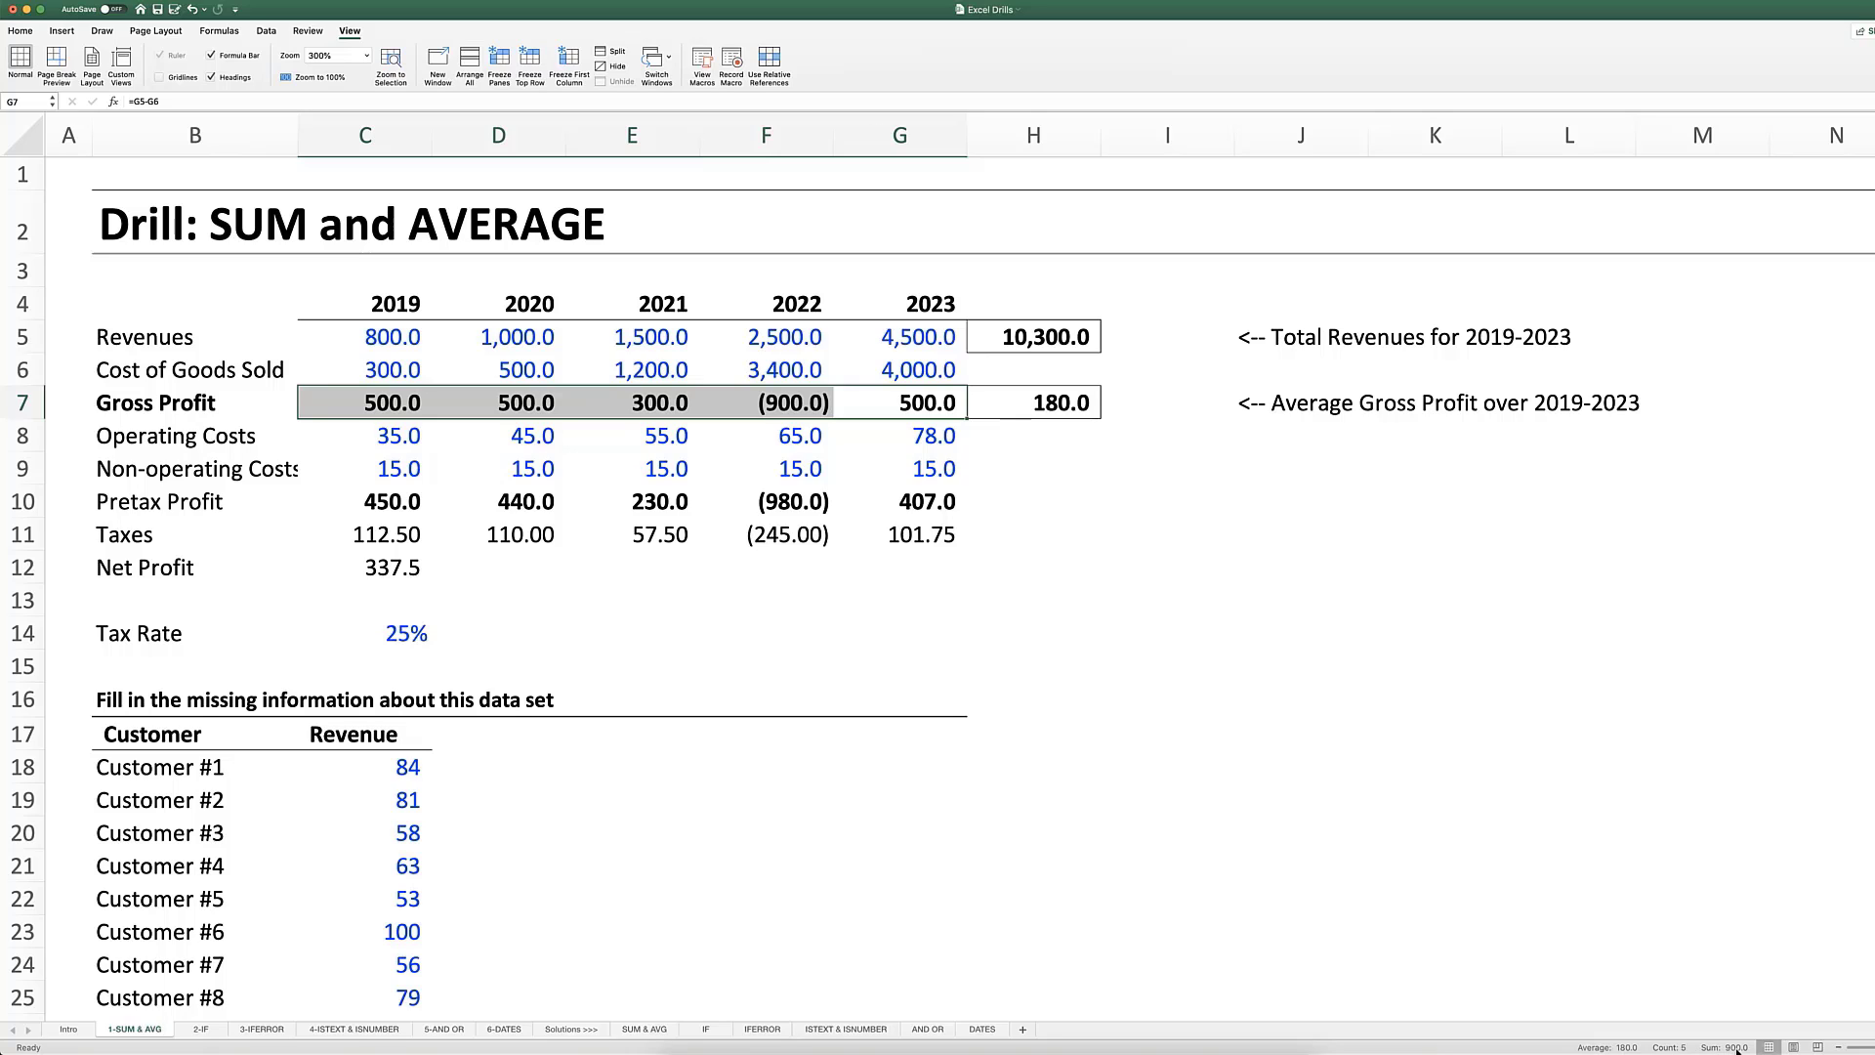
left_click(847, 549)
left_click_drag(855, 337, 399, 340)
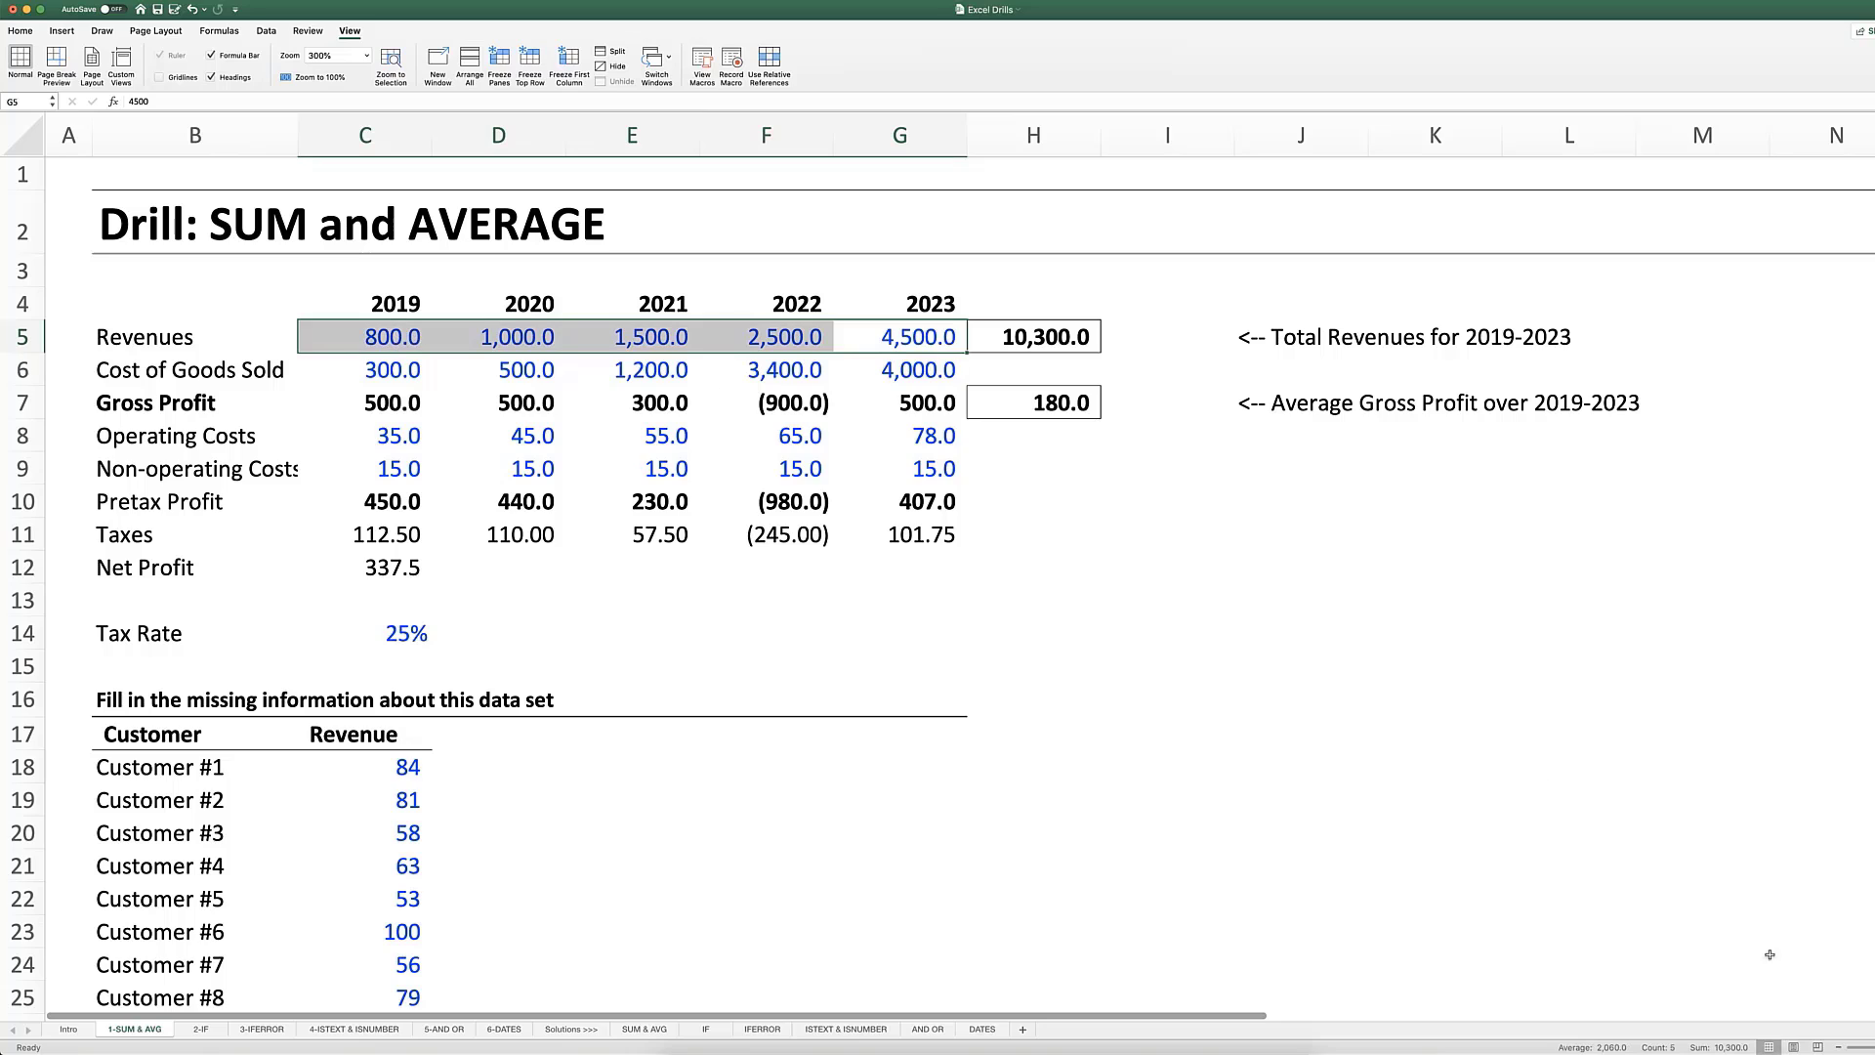